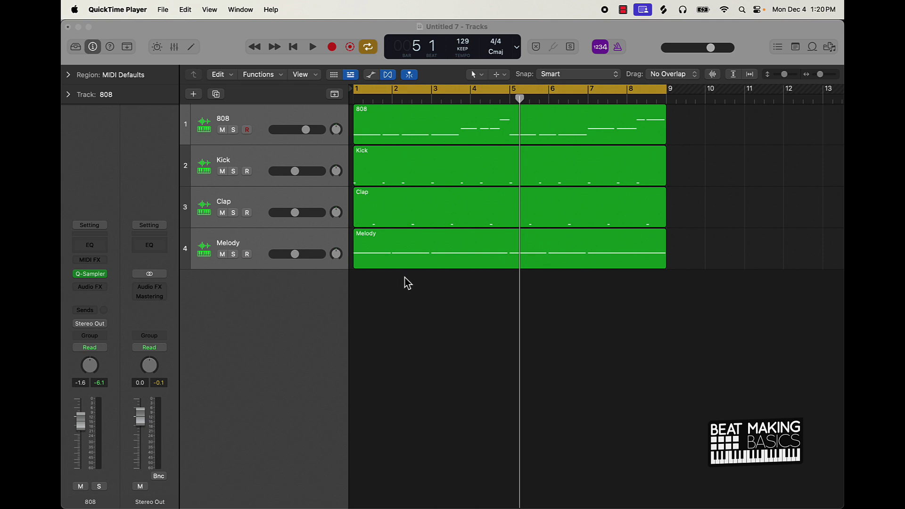
Select the Melody track and play the eight-bar loop to hear the beat without hi-hats.
{"action": "left_click", "coordinate": [238, 246]}
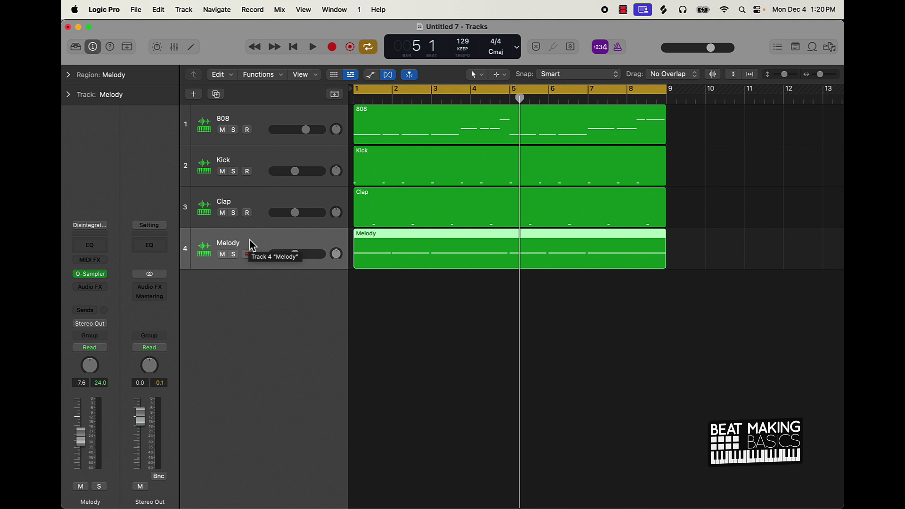
{"action": "key", "text": "space"}
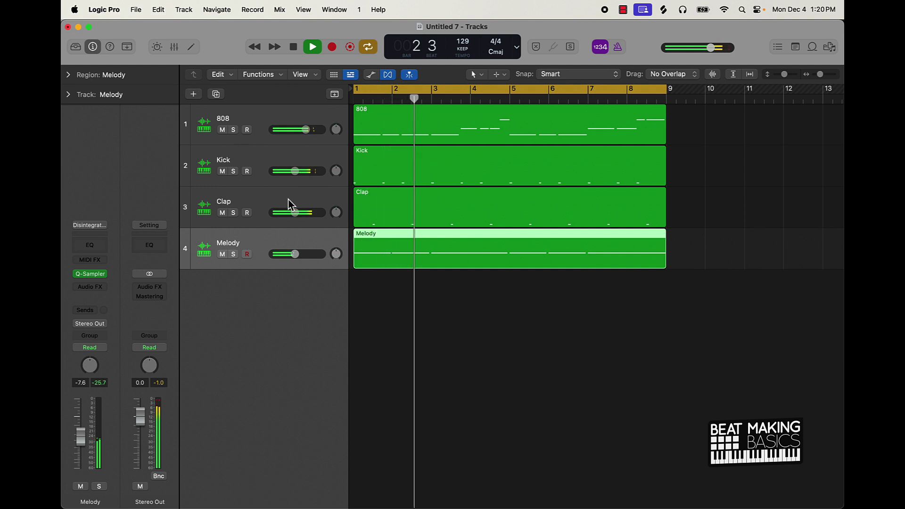
{"action": "mouse_move", "coordinate": [296, 218]}
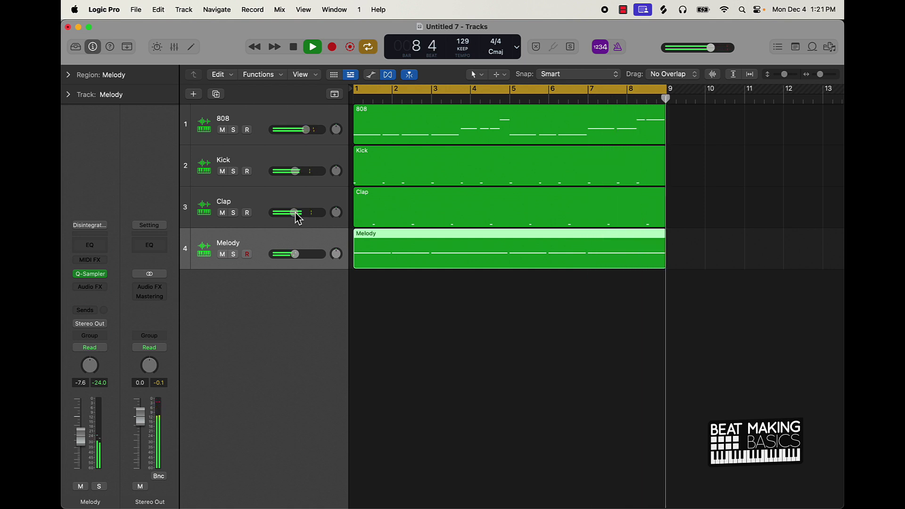
{"action": "key", "text": "space"}
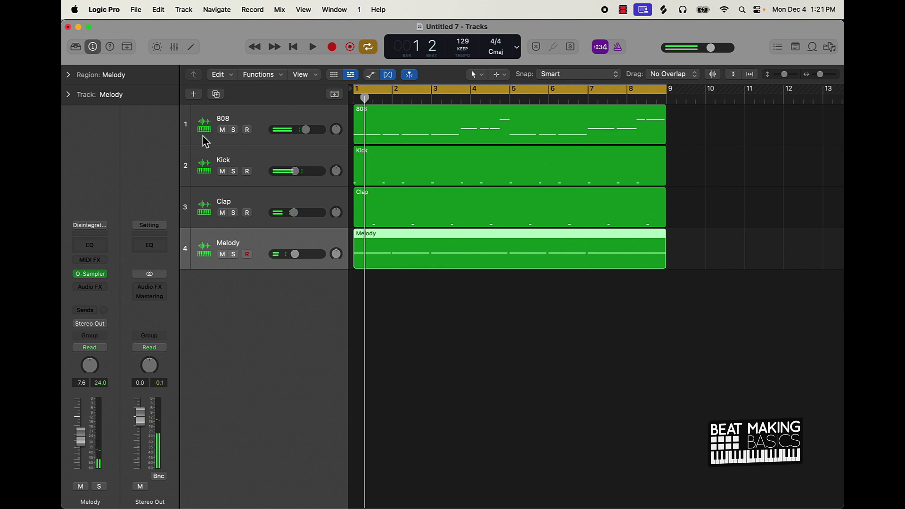
Create a Quick Sampler software instrument track and load the *Hat preset.
{"action": "left_click", "coordinate": [194, 94]}
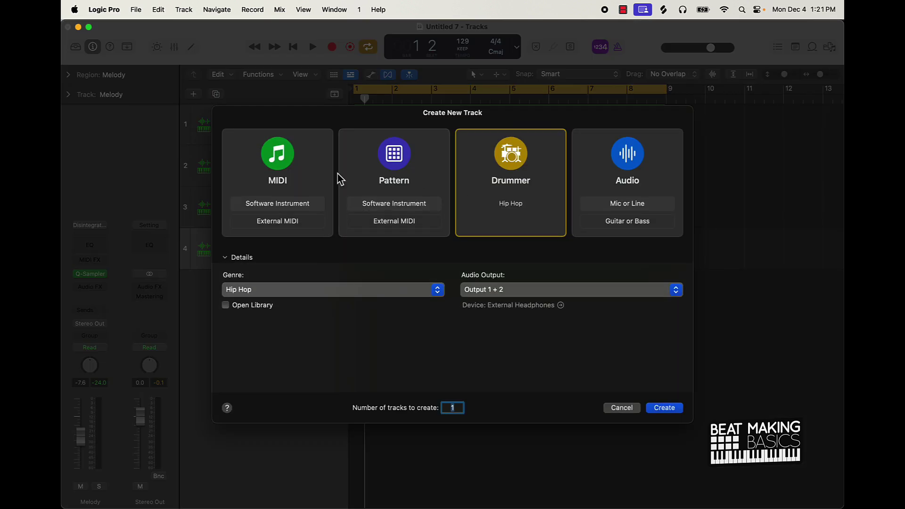
{"action": "left_click", "coordinate": [280, 180]}
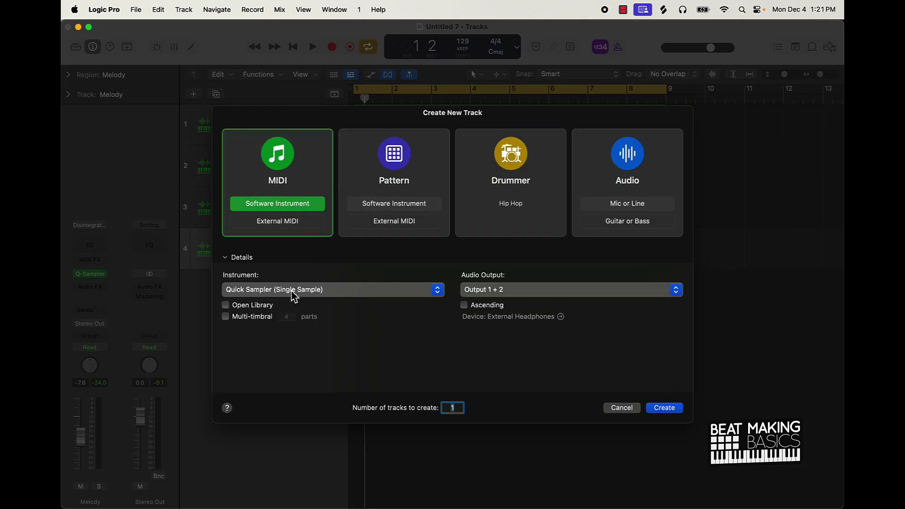
{"action": "left_click", "coordinate": [671, 410]}
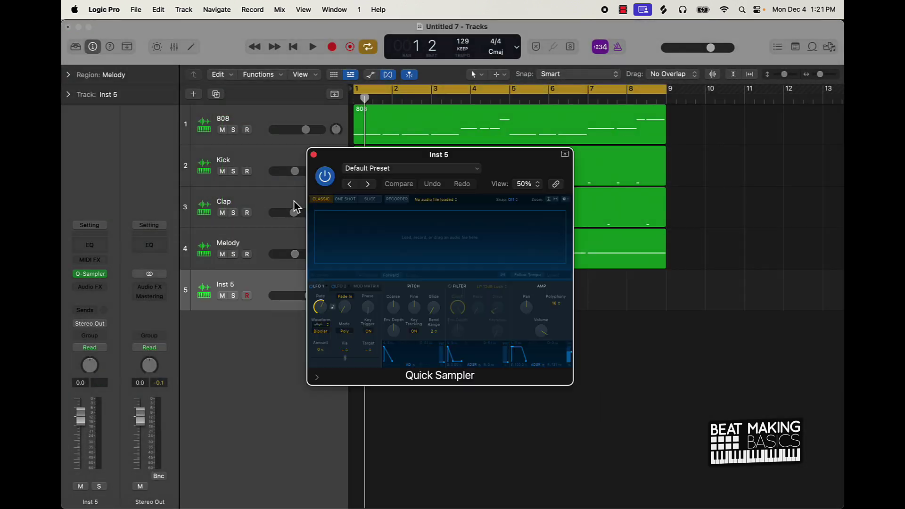
{"action": "left_click", "coordinate": [372, 168]}
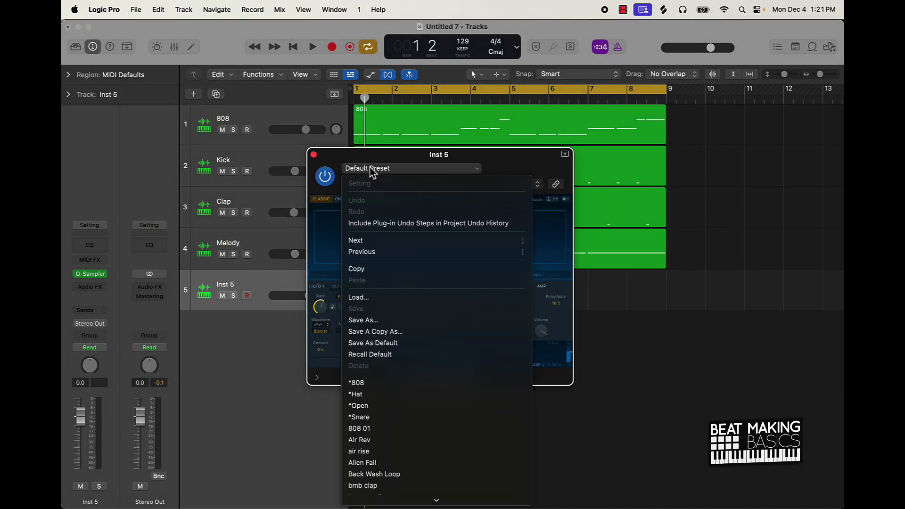
{"action": "left_click", "coordinate": [380, 396]}
{"action": "left_click", "coordinate": [313, 155]}
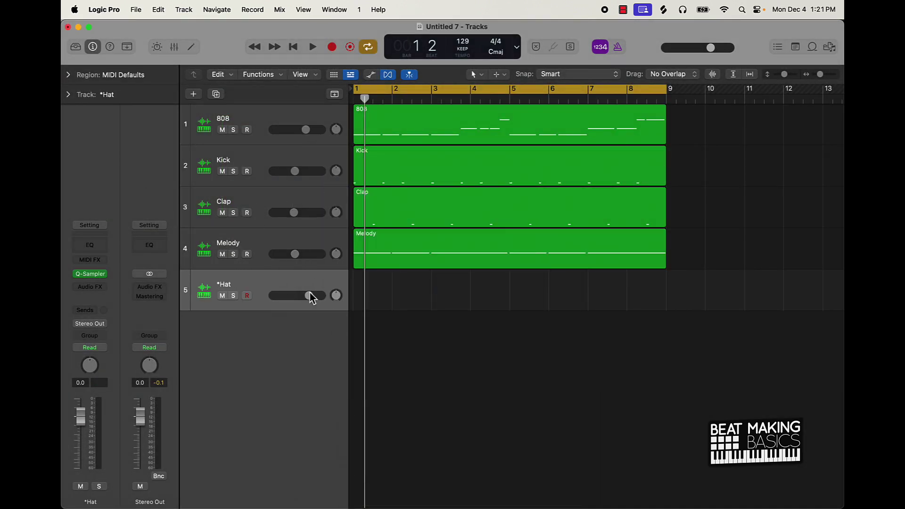
Place three test notes in the first bar of the *Hat track using the Piano Roll.
{"action": "left_click", "coordinate": [191, 47]}
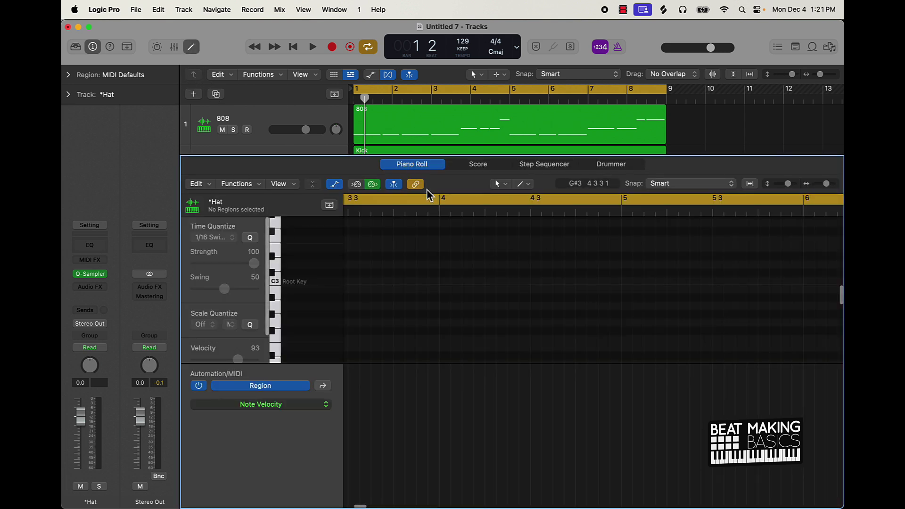
{"action": "scroll", "coordinate": [374, 289], "scroll_direction": "left", "scroll_amount": 10}
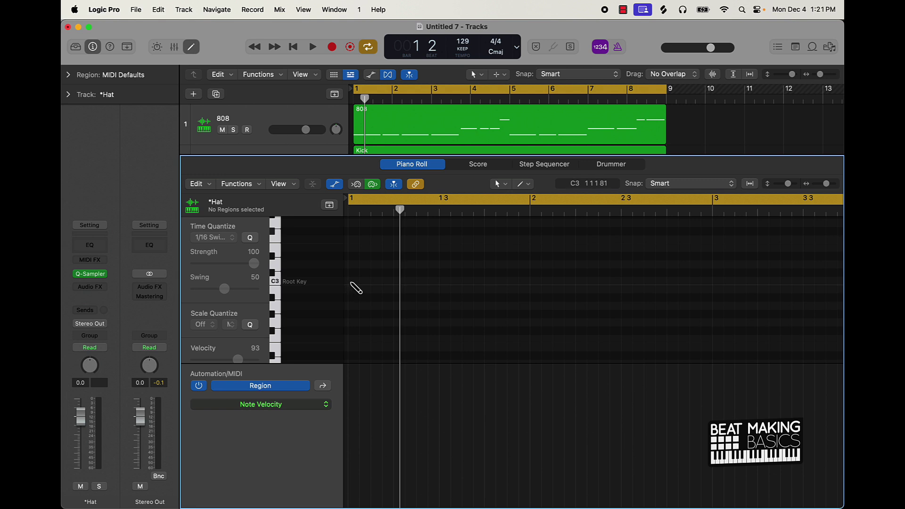
{"action": "left_click", "coordinate": [352, 281]}
{"action": "left_click", "coordinate": [429, 247]}
{"action": "left_click", "coordinate": [475, 272]}
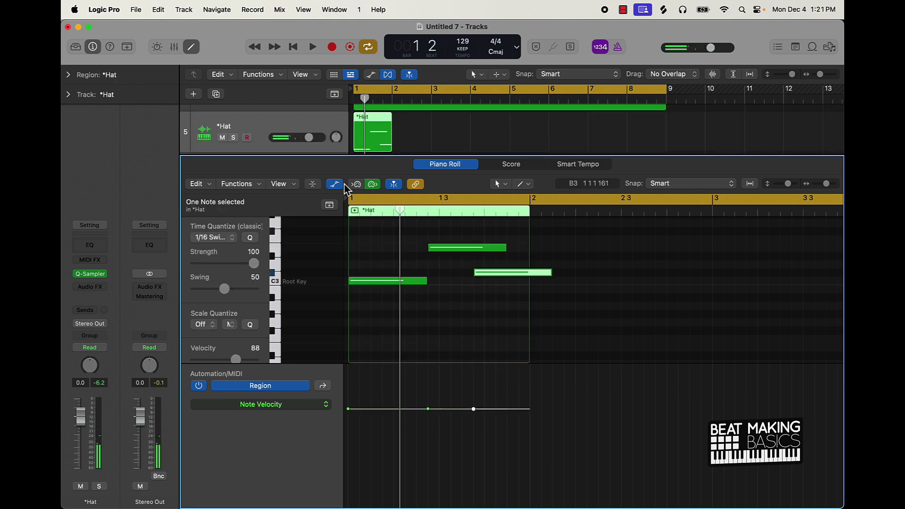
Delete the *Hat region and its track.
{"action": "left_click", "coordinate": [384, 144]}
{"action": "key", "text": "Delete"}
{"action": "key", "text": "e"}
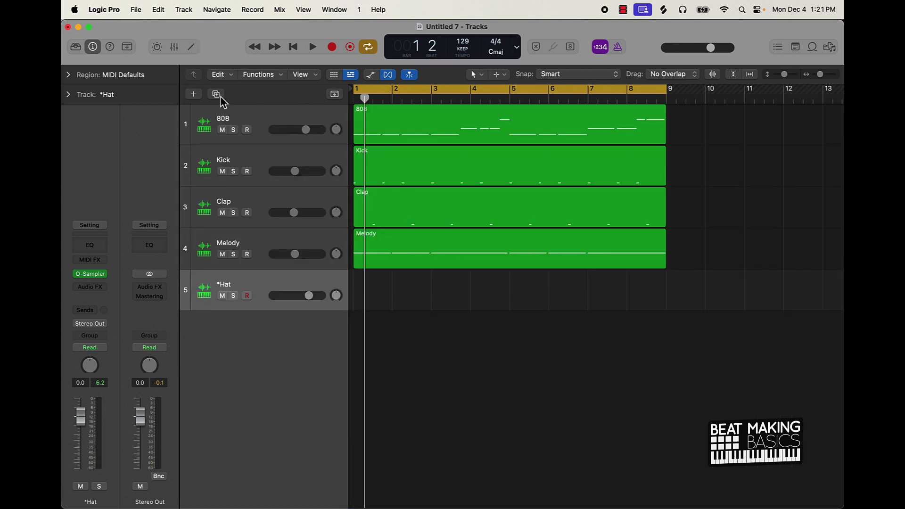
{"action": "key", "text": "super+BackSpace"}
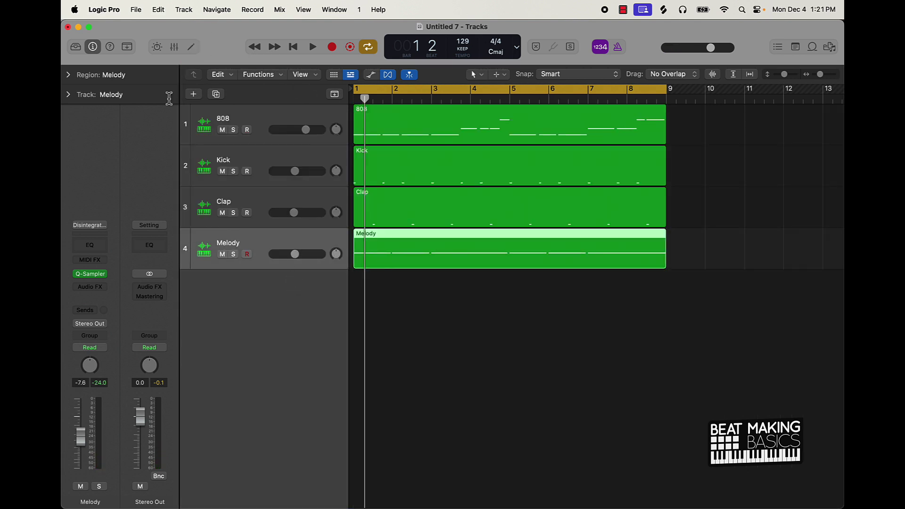
Create one Hip Hop Drummer track.
{"action": "left_click", "coordinate": [193, 94]}
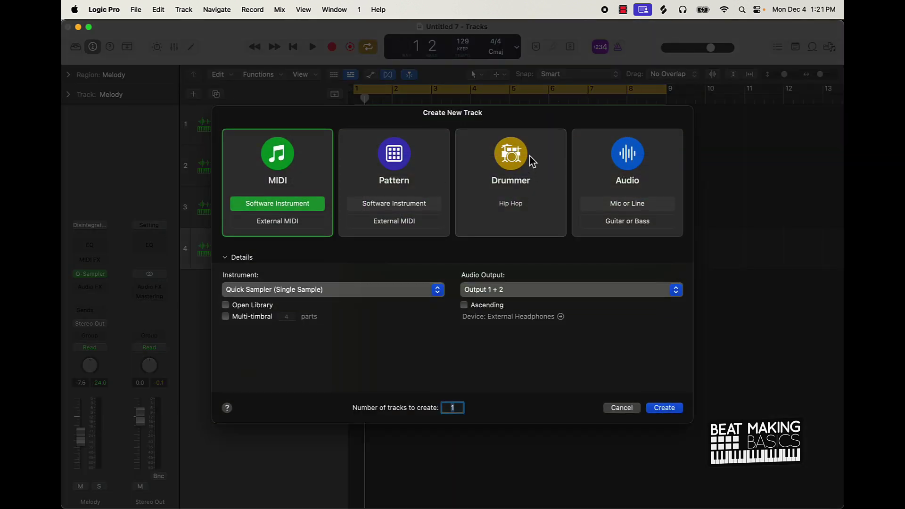
{"action": "left_click", "coordinate": [532, 161]}
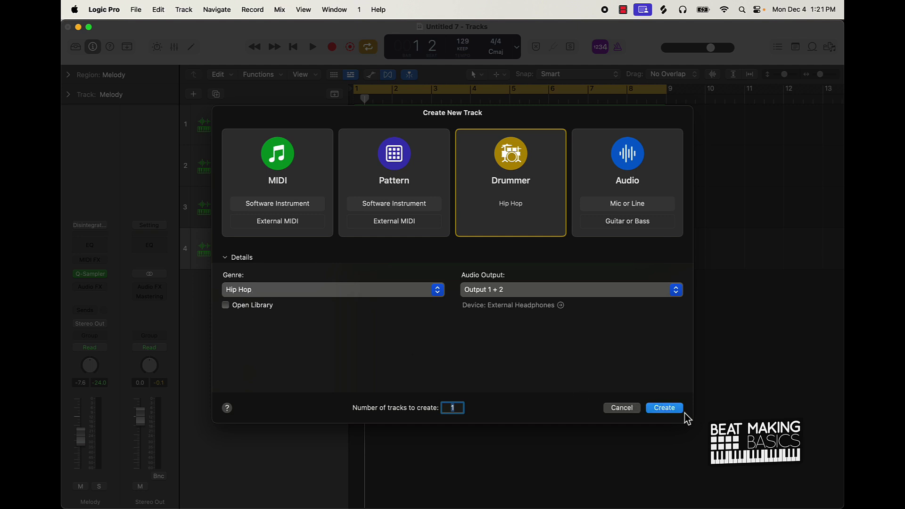
{"action": "left_click", "coordinate": [665, 408]}
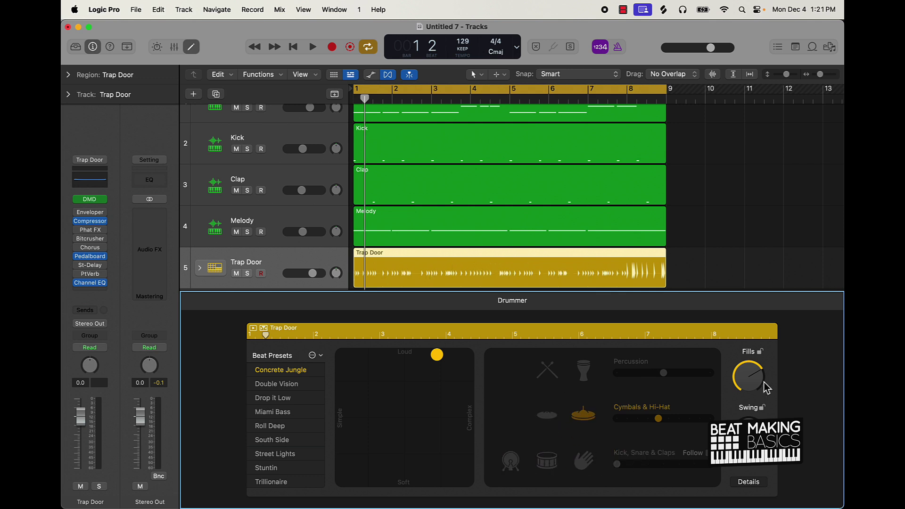
Turn the drummer's fills down to the minimum and play the pattern with the beat.
{"action": "left_click_drag", "start_coordinate": [752, 380], "coordinate": [752, 415]}
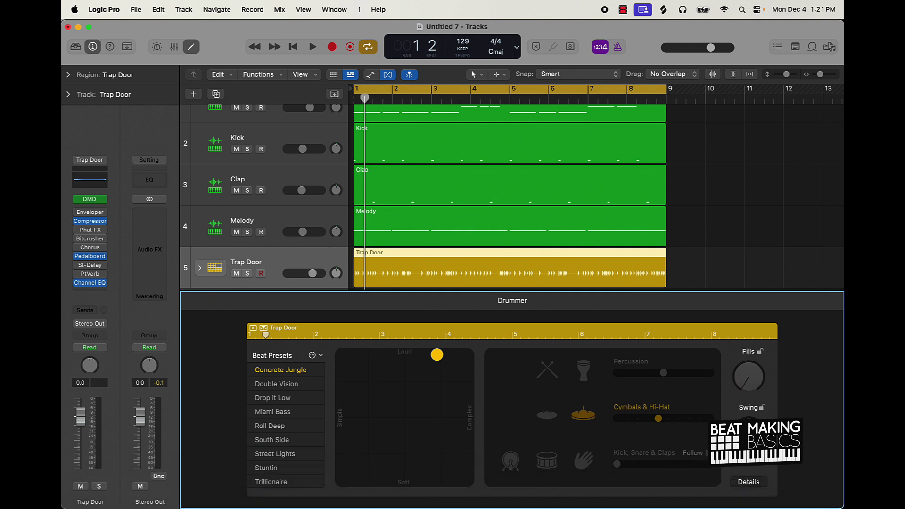
{"action": "key", "text": "space"}
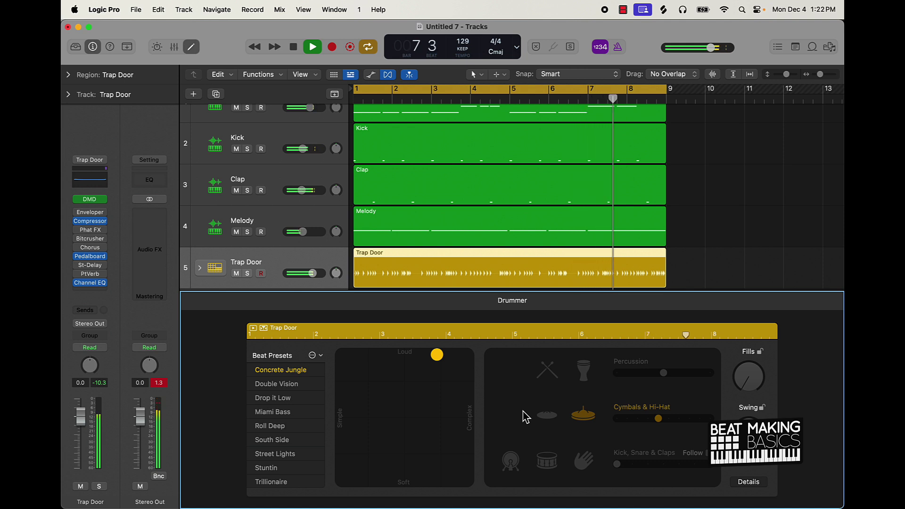
{"action": "key", "text": "space"}
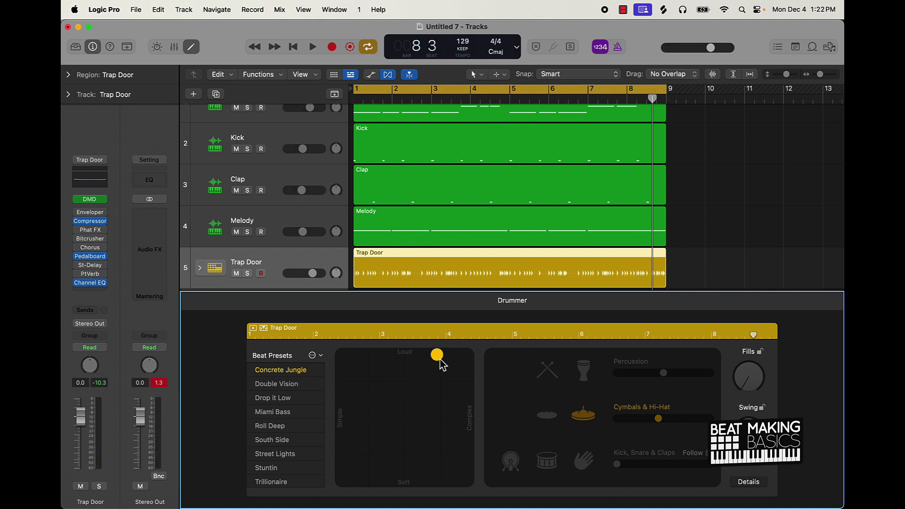
Try a more complex and a simpler, fairly loud hi-hat pattern on the XY pad during playback.
{"action": "left_click_drag", "start_coordinate": [355, 416], "coordinate": [400, 407]}
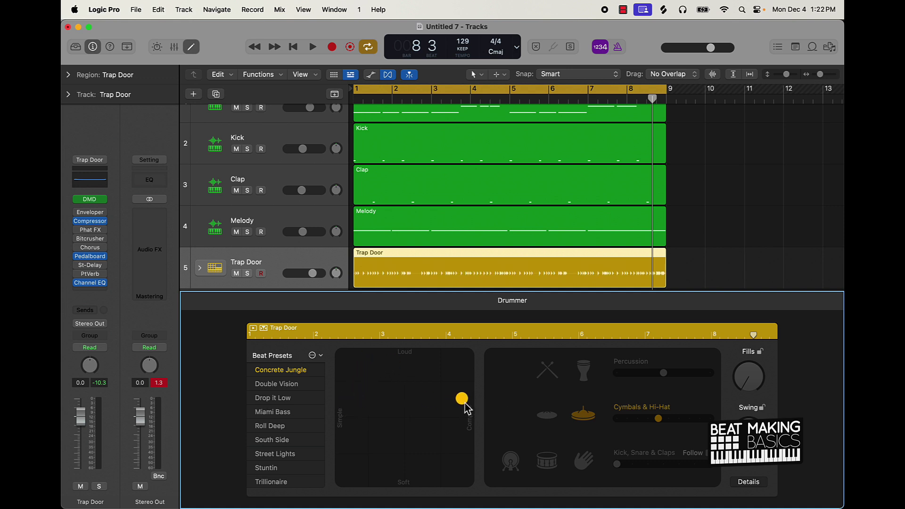
{"action": "key", "text": "space"}
{"action": "left_click_drag", "start_coordinate": [471, 395], "coordinate": [380, 390]}
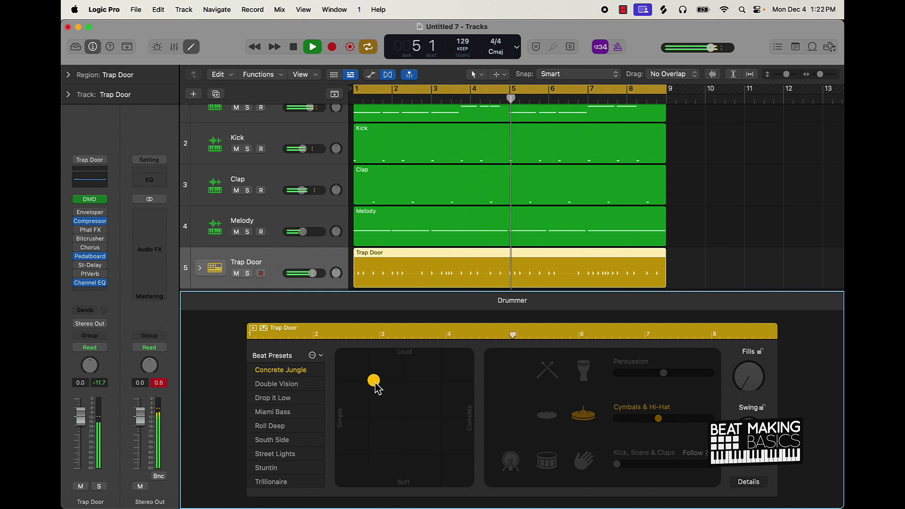
{"action": "key", "text": "space"}
Switch the drummer to the South Side beat preset and turn off its kick, snare and claps.
{"action": "scroll", "coordinate": [285, 443], "scroll_direction": "down", "scroll_amount": 1}
{"action": "left_click", "coordinate": [273, 439]}
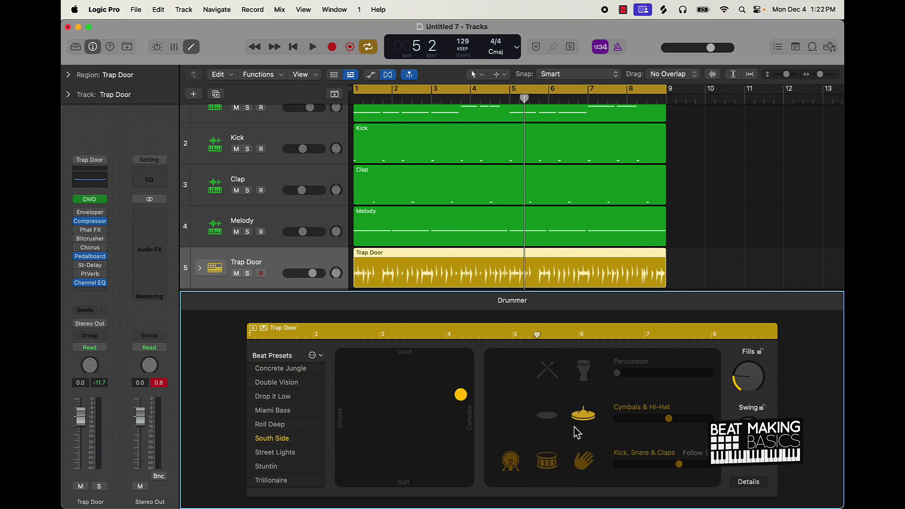
{"action": "left_click", "coordinate": [549, 467]}
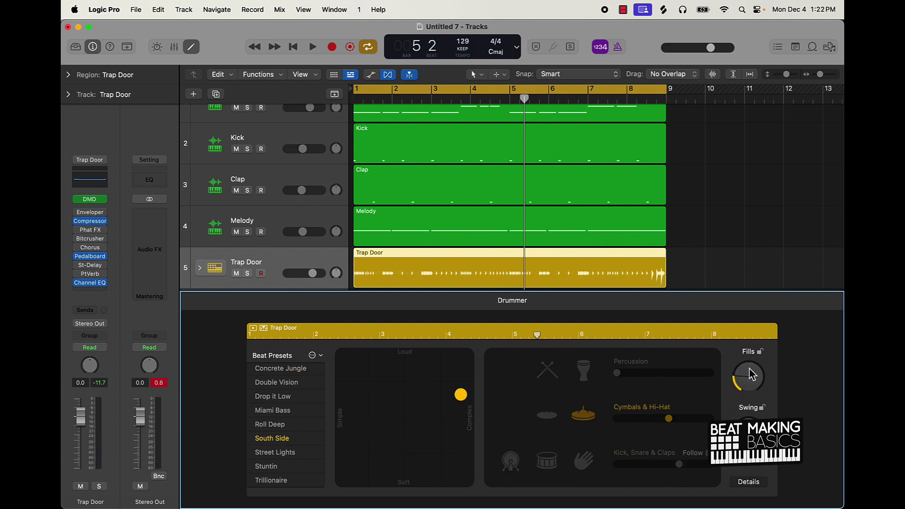
Set the fills to the minimum and adjust the hi-hat pattern to be loud and very complex while listening.
{"action": "key", "text": "space"}
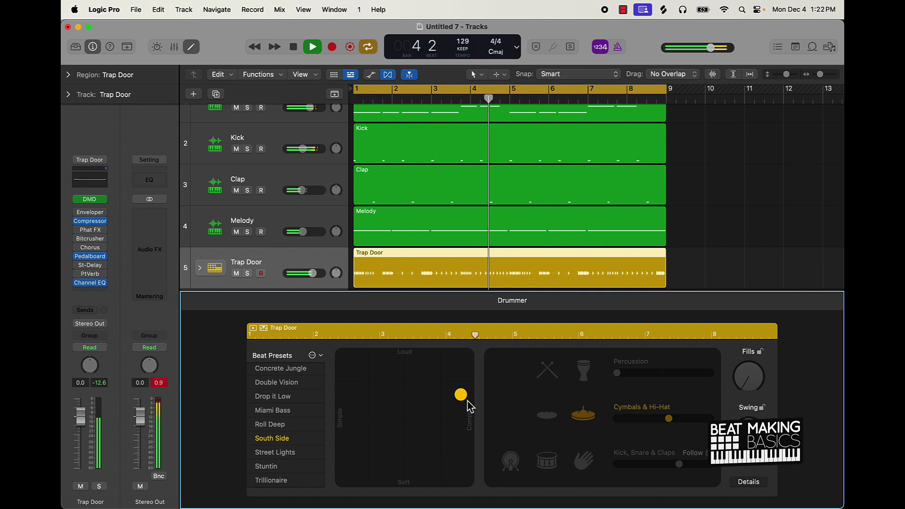
{"action": "left_click_drag", "start_coordinate": [466, 400], "coordinate": [444, 401]}
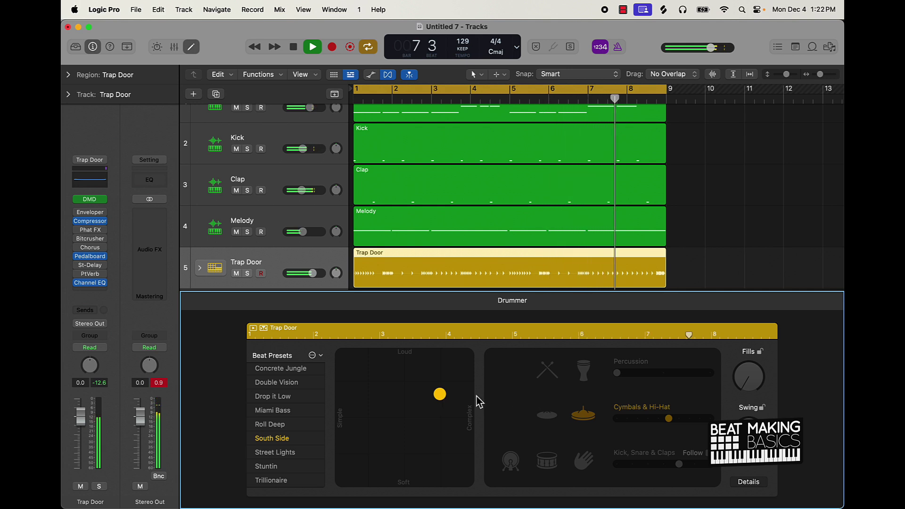
{"action": "left_click_drag", "start_coordinate": [442, 397], "coordinate": [460, 372]}
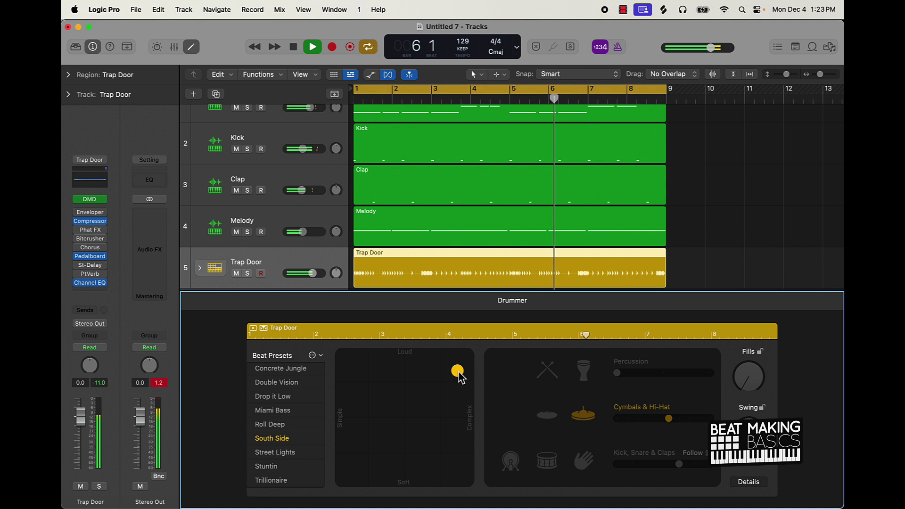
{"action": "mouse_move", "coordinate": [459, 373]}
{"action": "left_mouse_down"}
{"action": "mouse_move", "coordinate": [449, 374]}
{"action": "mouse_move", "coordinate": [468, 377]}
{"action": "left_mouse_up"}
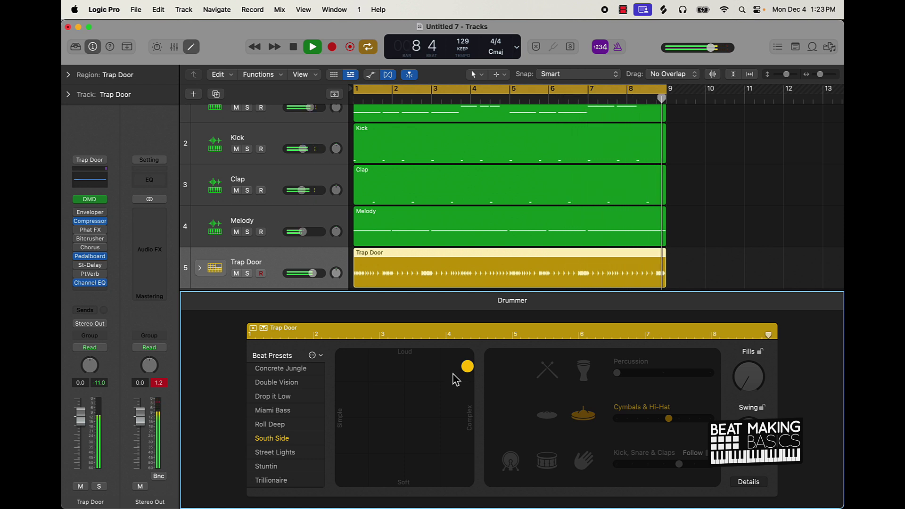
{"action": "key", "text": "space"}
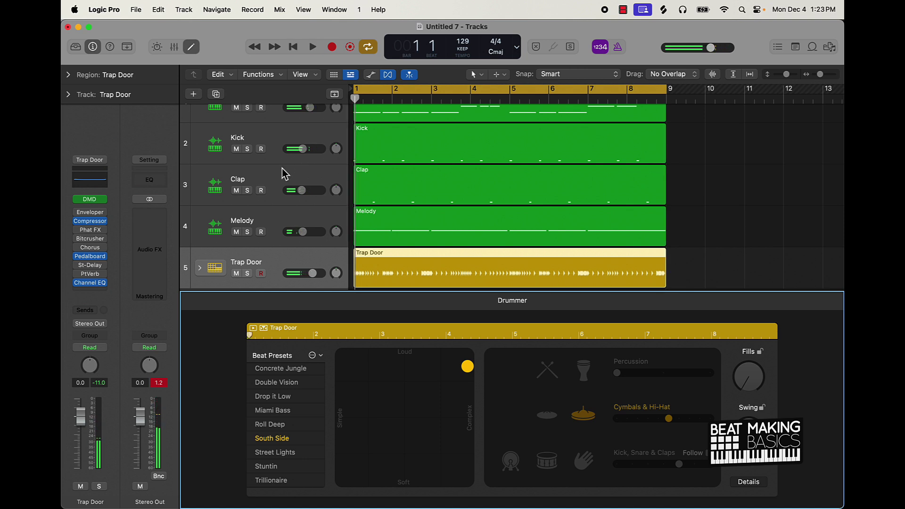
Convert the Trap Door drummer region to a MIDI region and open it in the Piano Roll.
{"action": "left_click", "coordinate": [194, 47]}
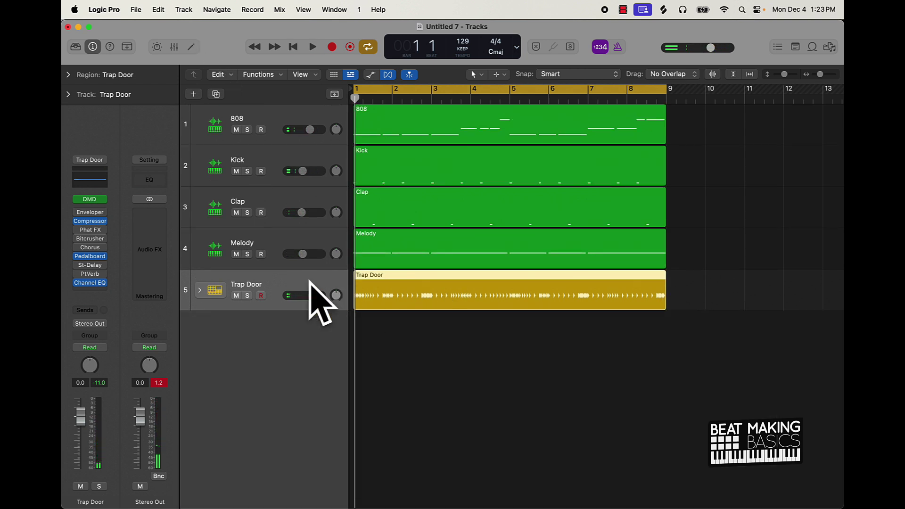
{"action": "right_click", "coordinate": [503, 295]}
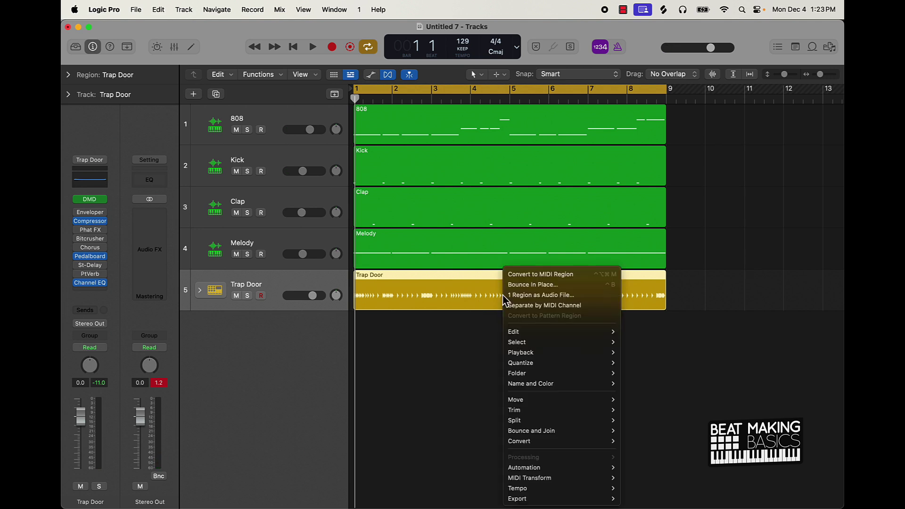
{"action": "left_click", "coordinate": [540, 274]}
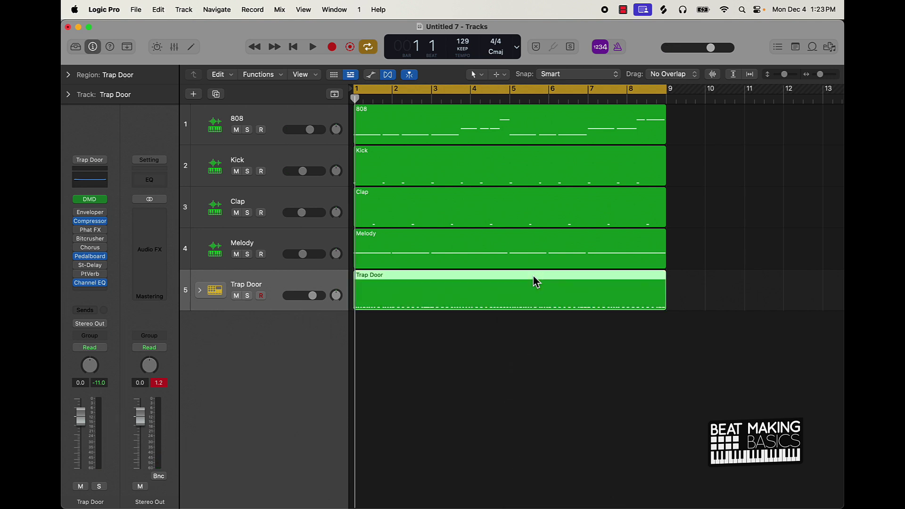
{"action": "double_click", "coordinate": [480, 301]}
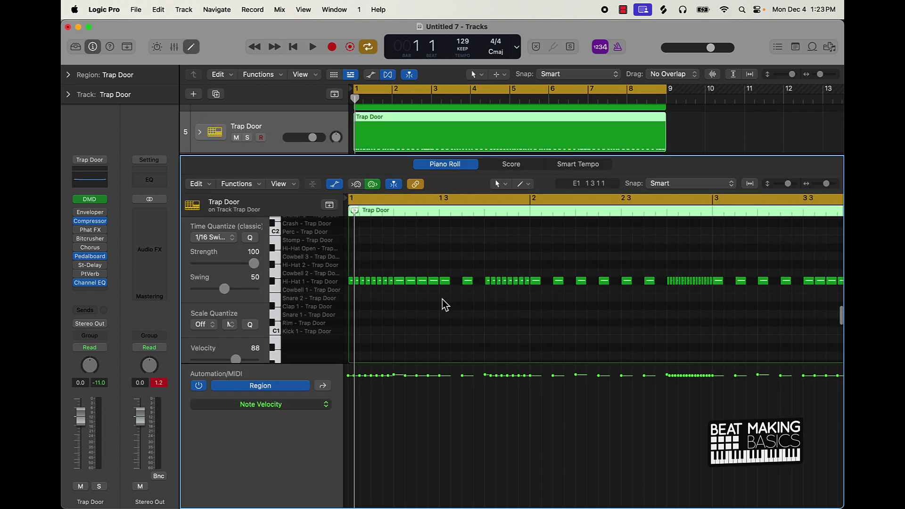
Select the 16 fast Hi-Hat 1 notes just before bar 3 and shape their velocities into a descending ramp.
{"action": "scroll", "coordinate": [446, 305], "scroll_direction": "up", "scroll_amount": 5}
{"action": "scroll", "coordinate": [443, 304], "scroll_direction": "down", "scroll_amount": 4}
{"action": "scroll", "coordinate": [442, 299], "scroll_direction": "up", "scroll_amount": 3}
{"action": "left_click_drag", "start_coordinate": [493, 260], "coordinate": [585, 320]}
{"action": "left_click_drag", "start_coordinate": [582, 322], "coordinate": [582, 323]}
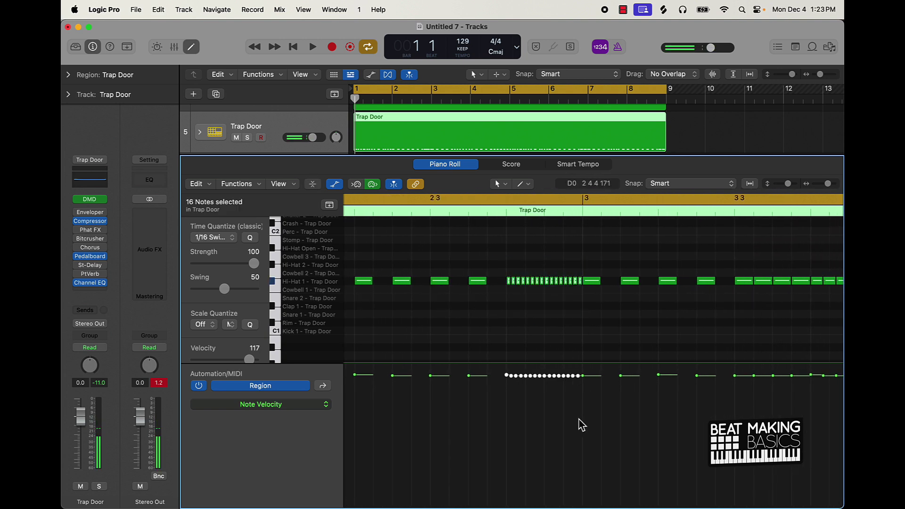
{"action": "left_click_drag", "start_coordinate": [582, 474], "coordinate": [507, 380]}
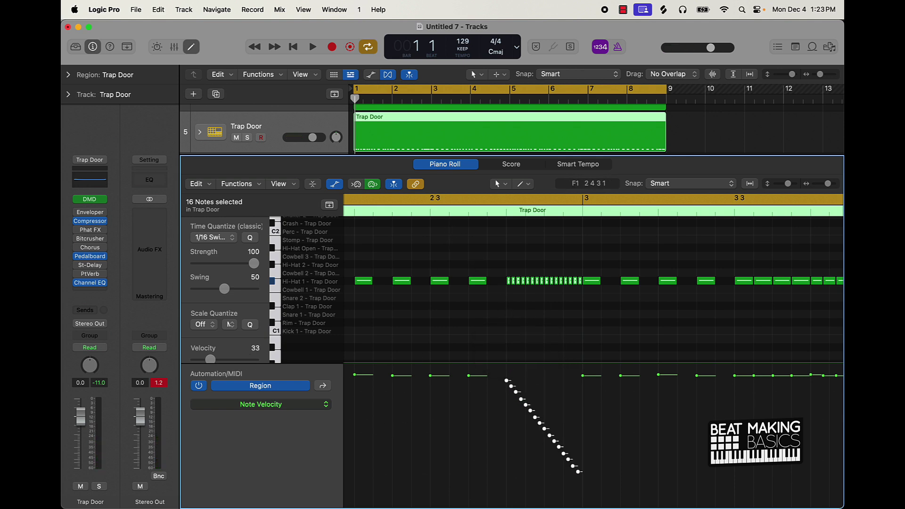
Select the 16 fast Hi-Hat 1 notes just before bar 7 and shape their velocities into an ascending ramp.
{"action": "scroll", "coordinate": [547, 304], "scroll_direction": "right", "scroll_amount": 10}
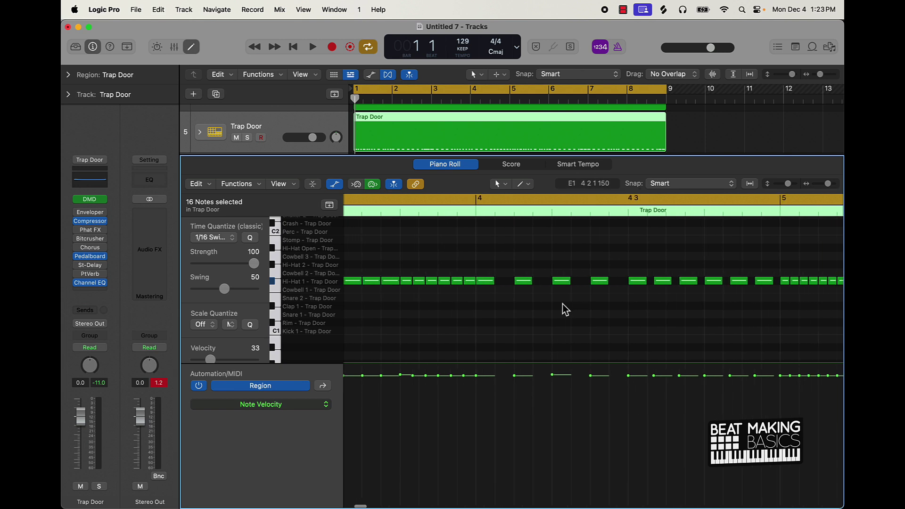
{"action": "left_click_drag", "start_coordinate": [555, 260], "coordinate": [554, 285]}
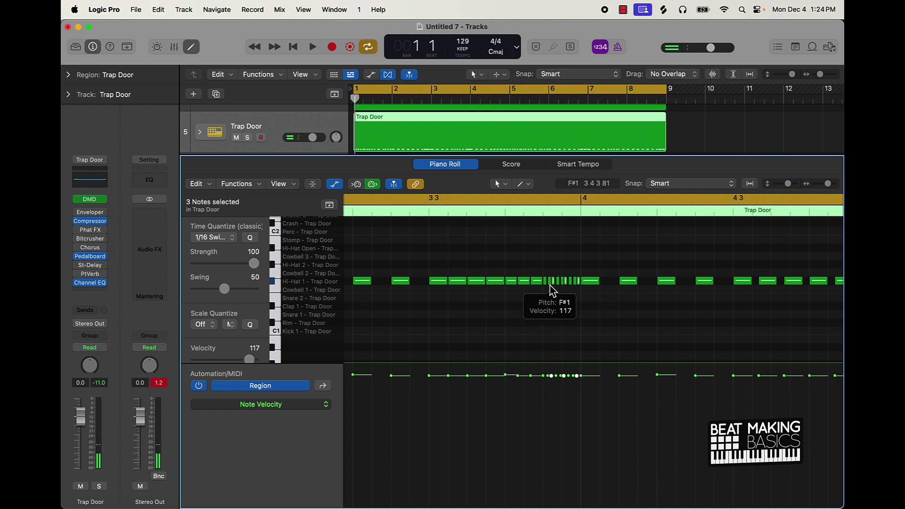
{"action": "key", "text": "space"}
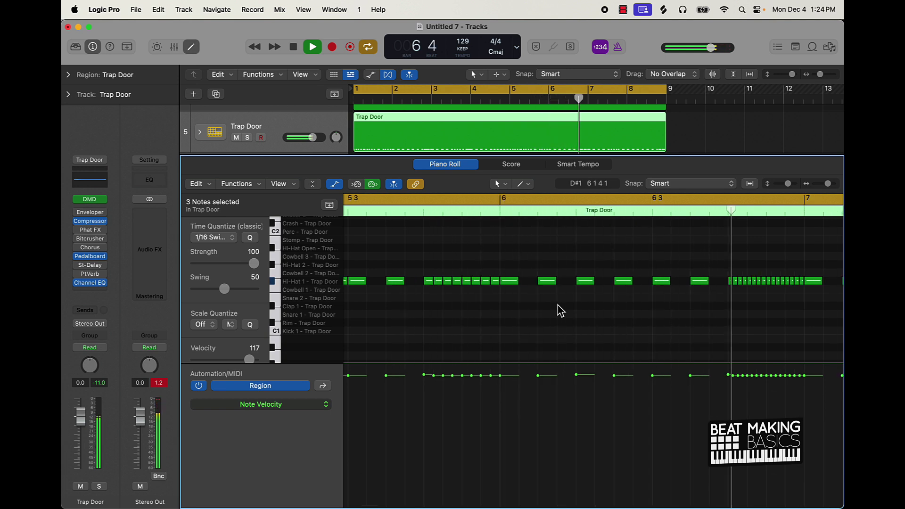
{"action": "key", "text": "space"}
{"action": "left_click_drag", "start_coordinate": [598, 254], "coordinate": [681, 302]}
{"action": "left_click_drag", "start_coordinate": [620, 458], "coordinate": [691, 387]}
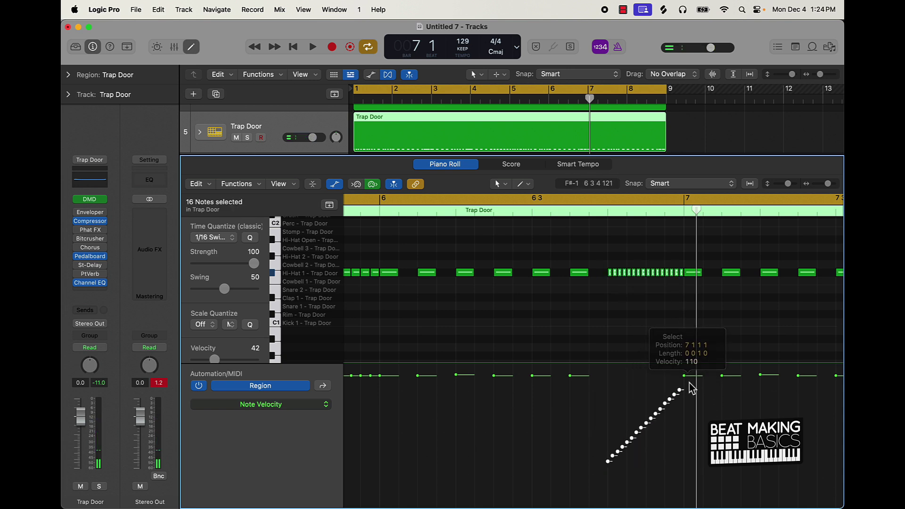
Play back the hi-hat pattern through the end of bar 8 to check the edited velocities.
{"action": "scroll", "coordinate": [657, 398], "scroll_direction": "up", "scroll_amount": 2}
{"action": "left_click", "coordinate": [562, 210]}
{"action": "key", "text": "space"}
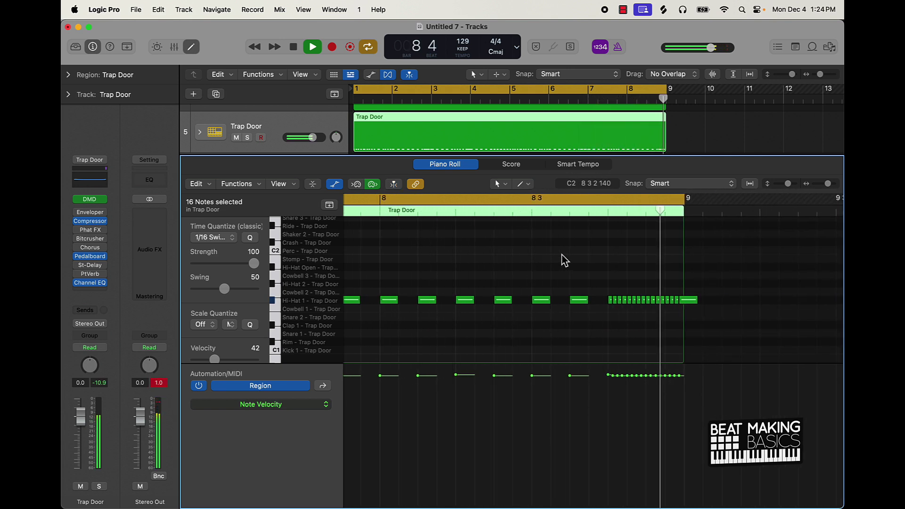
{"action": "key", "text": "space"}
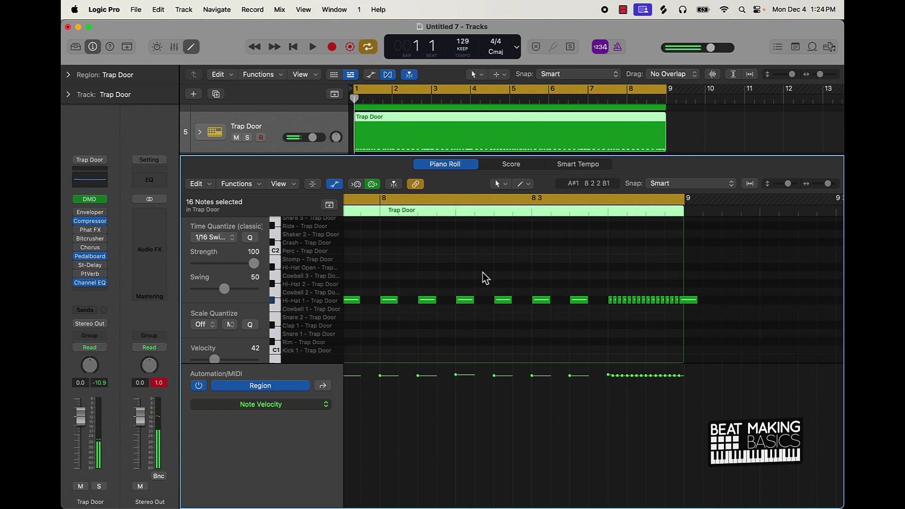
Listen to bar 4 and copy the six evenly spaced Hi-Hat 1 notes leading up to bar 5.
{"action": "scroll", "coordinate": [483, 273], "scroll_direction": "down", "scroll_amount": 5}
{"action": "left_click", "coordinate": [424, 267], "text": "ctrl+alt"}
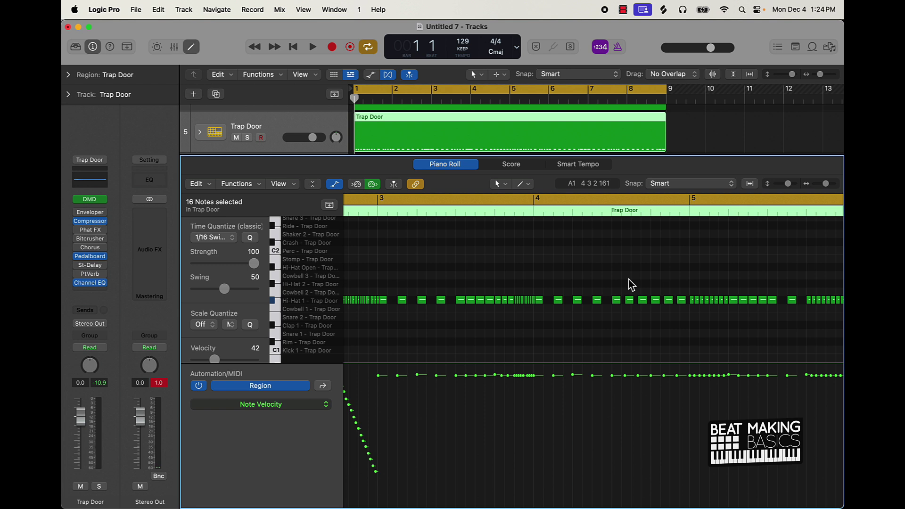
{"action": "scroll", "coordinate": [593, 246], "scroll_direction": "down", "scroll_amount": 2}
{"action": "scroll", "coordinate": [593, 246], "scroll_direction": "right", "scroll_amount": 2}
{"action": "left_click", "coordinate": [587, 215]}
{"action": "key", "text": "space"}
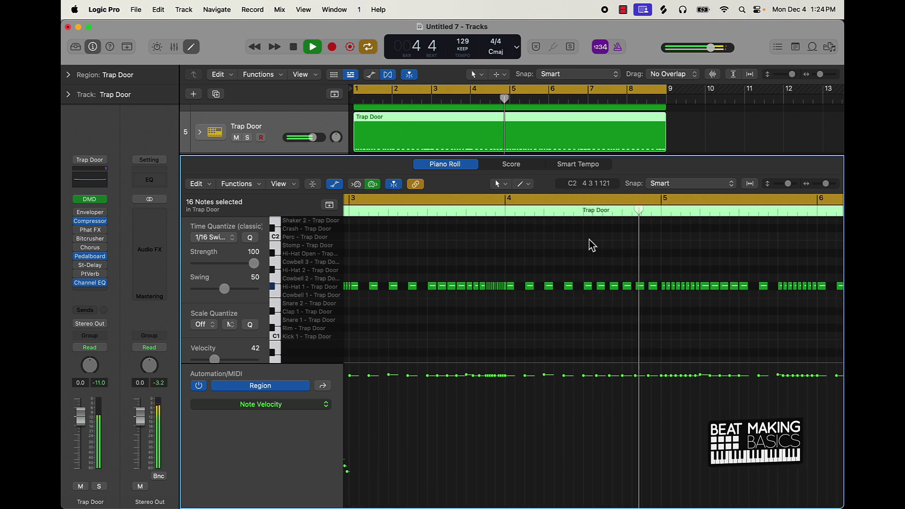
{"action": "left_click_drag", "start_coordinate": [593, 272], "coordinate": [653, 315]}
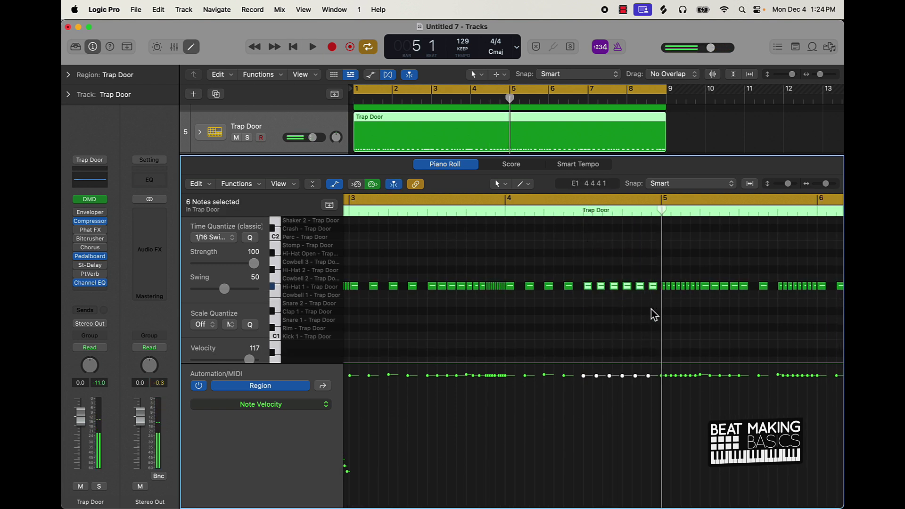
{"action": "left_click", "coordinate": [508, 215]}
{"action": "key", "text": "space"}
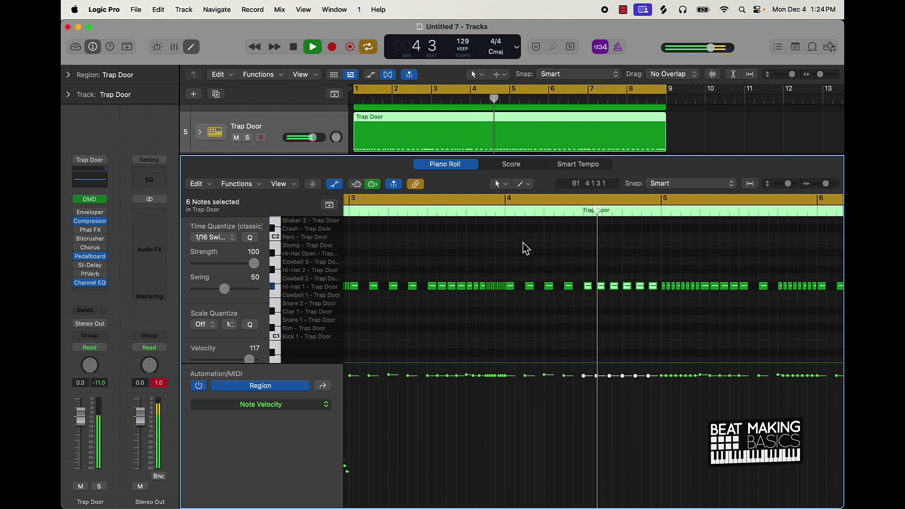
{"action": "key", "text": "space"}
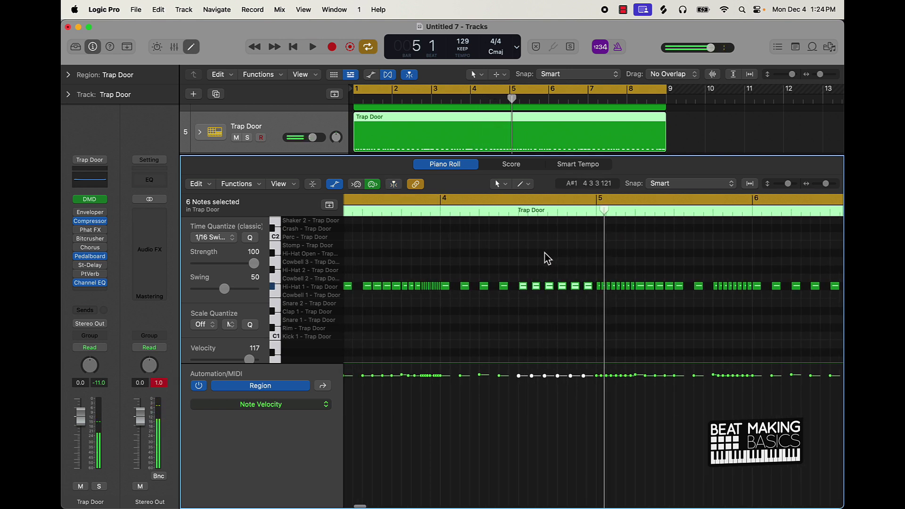
Paste the six copied hi-hat notes into the second half of bar 8 on the Cowbell 2 row.
{"action": "scroll", "coordinate": [568, 256], "scroll_direction": "right", "scroll_amount": 10}
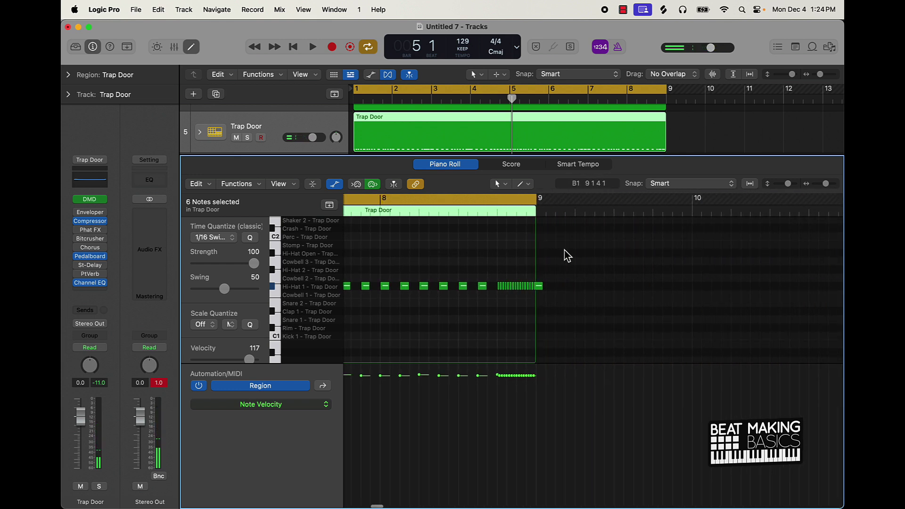
{"action": "left_click_drag", "start_coordinate": [475, 259], "coordinate": [499, 271]}
{"action": "scroll", "coordinate": [466, 245], "scroll_direction": "up", "scroll_amount": 2}
{"action": "left_click", "coordinate": [440, 217]}
{"action": "key", "text": "super+v"}
{"action": "left_click_drag", "start_coordinate": [443, 314], "coordinate": [442, 306]}
{"action": "scroll", "coordinate": [463, 273], "scroll_direction": "down", "scroll_amount": 3}
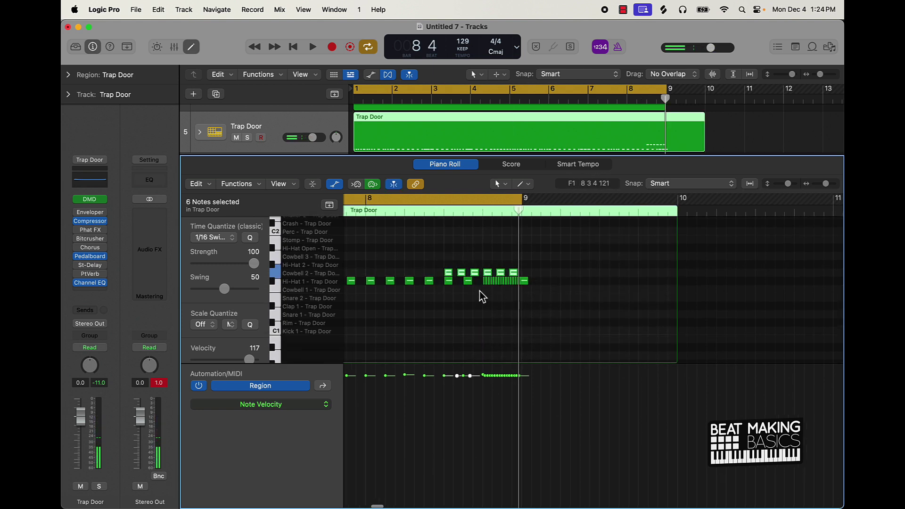
Delete the overlapping Hi-Hat 1 notes in the second half of bar 8 and move the first four pasted notes down to that row.
{"action": "left_click_drag", "start_coordinate": [478, 277], "coordinate": [445, 287]}
{"action": "scroll", "coordinate": [447, 288], "scroll_direction": "down", "scroll_amount": 1}
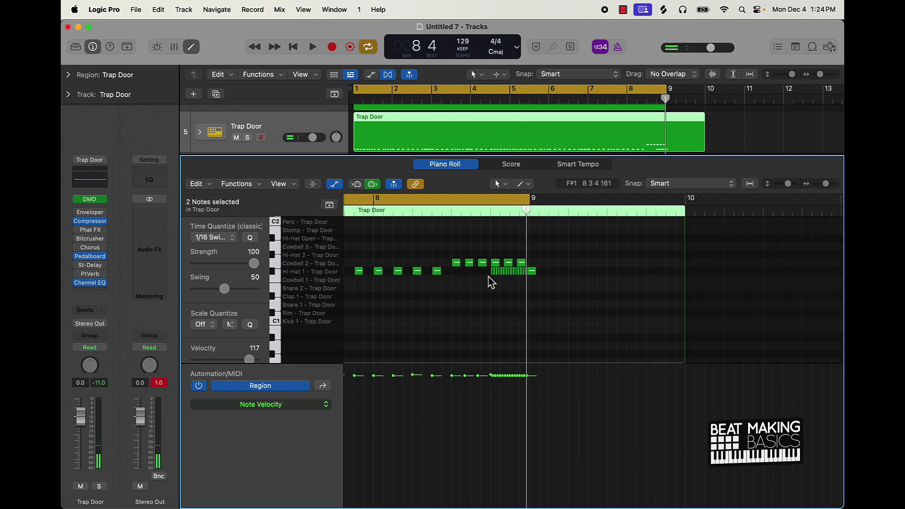
{"action": "scroll", "coordinate": [501, 276], "scroll_direction": "up", "scroll_amount": 1}
{"action": "left_click_drag", "start_coordinate": [503, 279], "coordinate": [519, 291]}
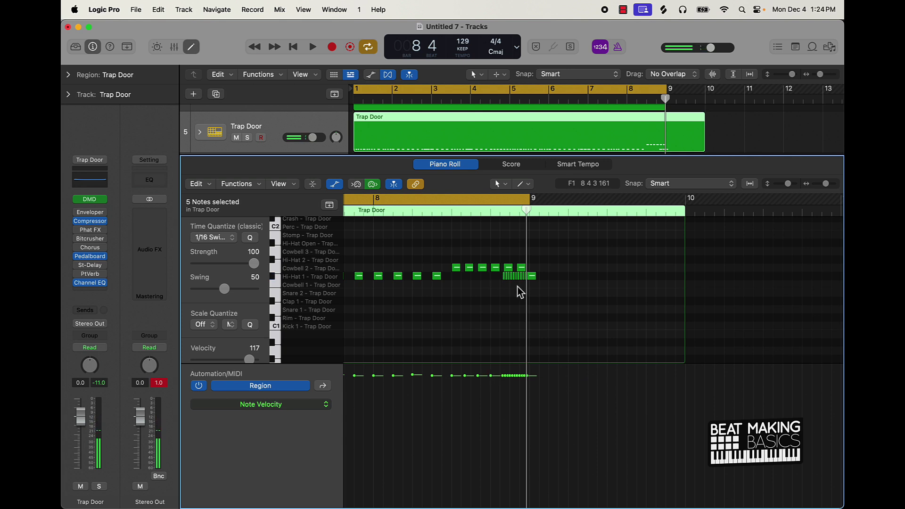
{"action": "left_click", "coordinate": [504, 277]}
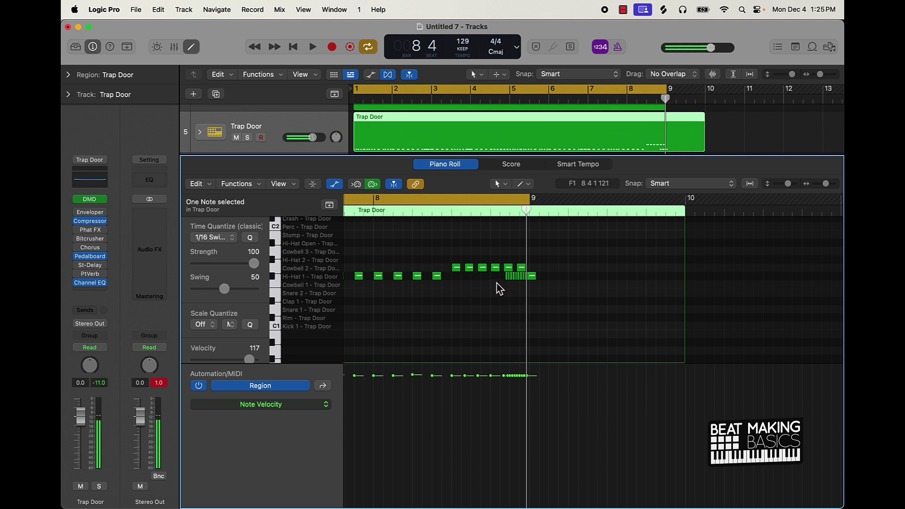
{"action": "left_click_drag", "start_coordinate": [467, 280], "coordinate": [538, 272]}
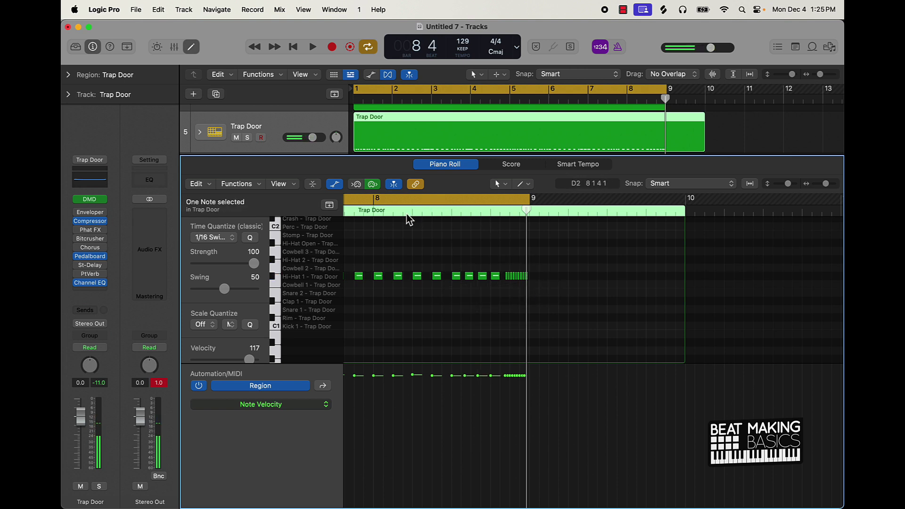
Check the end of the pattern and undo the removal of the last two pasted notes and the note at bar 9.
{"action": "key", "text": "space"}
{"action": "key", "text": "space"}
{"action": "scroll", "coordinate": [633, 302], "scroll_direction": "right", "scroll_amount": 15}
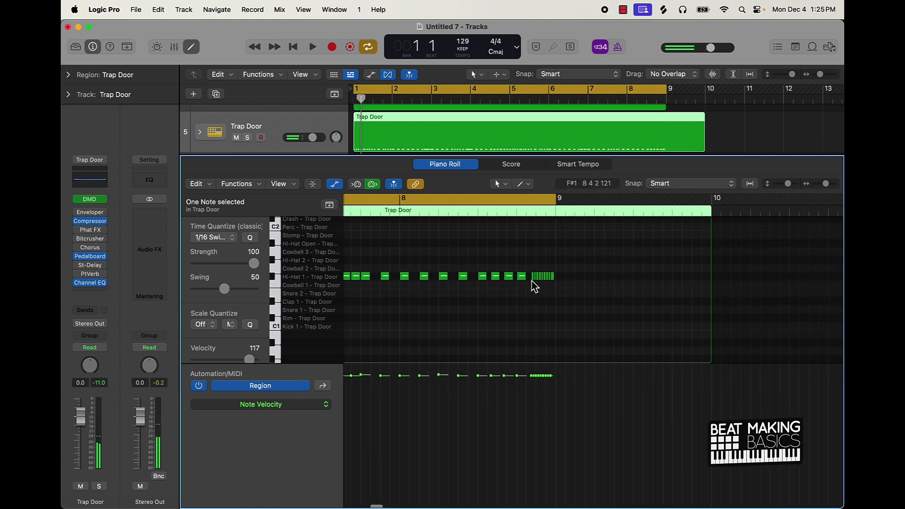
{"action": "key", "text": "super+Right"}
{"action": "key", "text": "super+Right"}
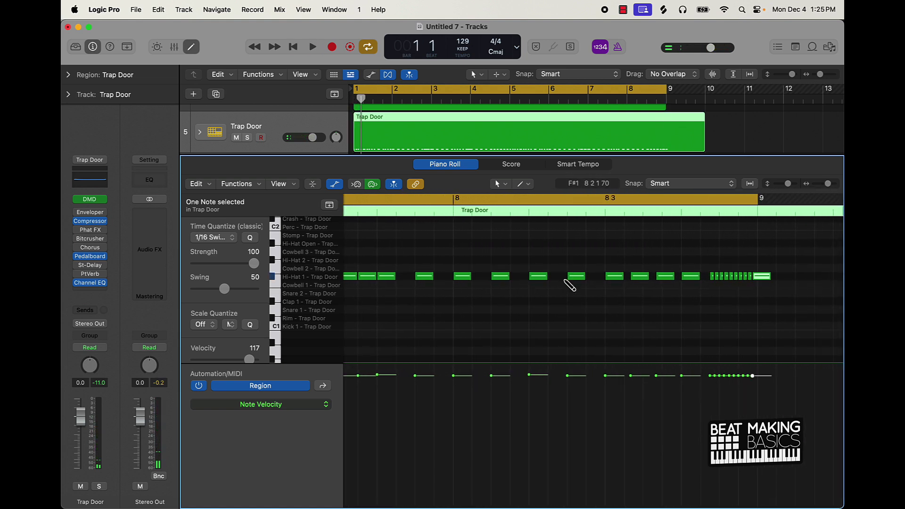
{"action": "key", "text": "super+v"}
{"action": "left_click", "coordinate": [725, 298]}
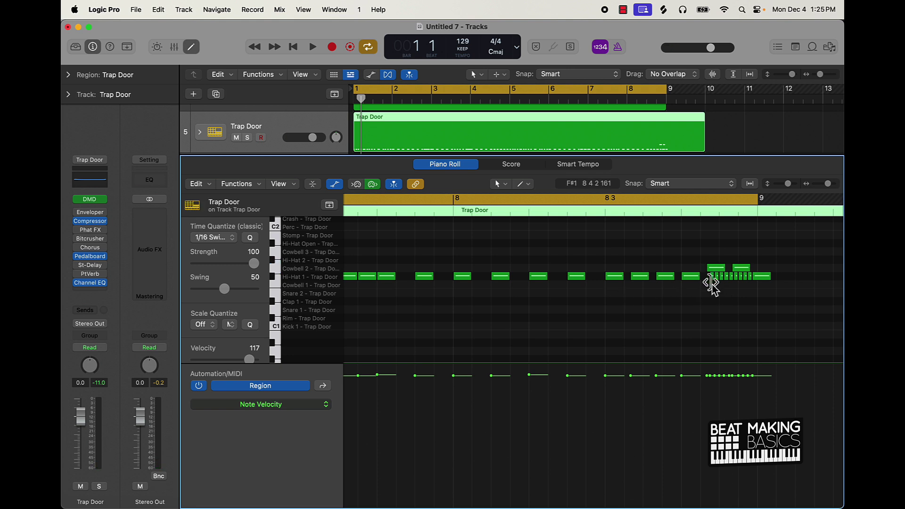
Replace the first fast notes in bar 8's last beat with the fifth pasted note on Hi-Hat 1, and delete the sixth.
{"action": "left_click", "coordinate": [717, 278]}
{"action": "key", "text": "Delete"}
{"action": "mouse_move", "coordinate": [726, 280]}
{"action": "left_mouse_down"}
{"action": "mouse_move", "coordinate": [717, 268]}
{"action": "mouse_move", "coordinate": [716, 276]}
{"action": "left_mouse_up"}
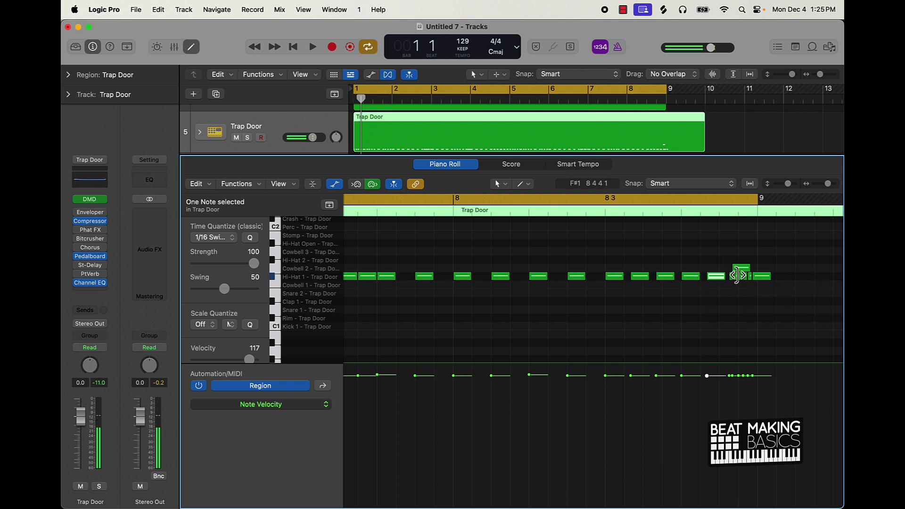
{"action": "left_click", "coordinate": [735, 269]}
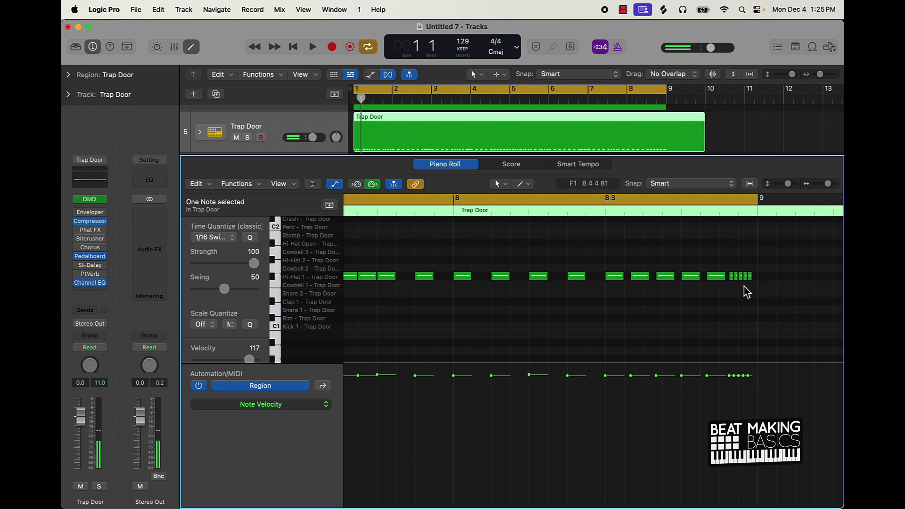
Trim the end of the Trap Door region back to bar 9 while listening to the beat.
{"action": "key", "text": "space"}
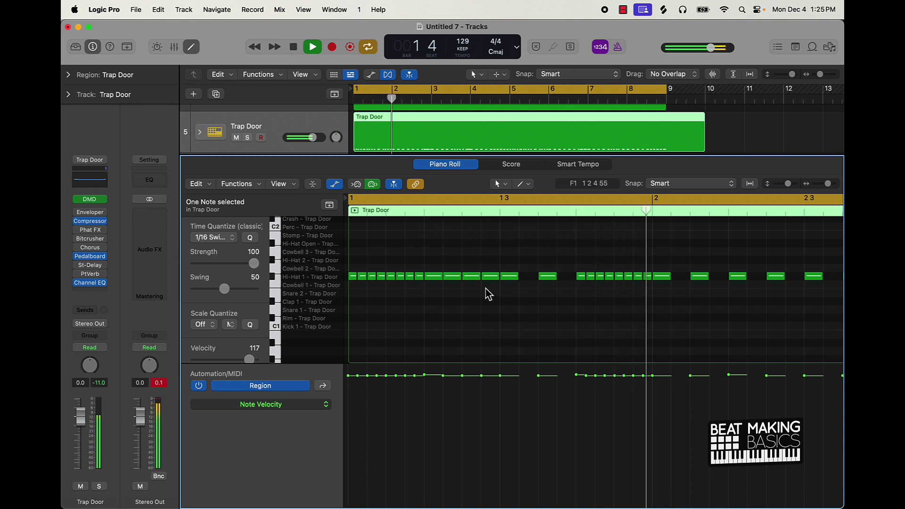
{"action": "left_click_drag", "start_coordinate": [701, 142], "coordinate": [662, 141]}
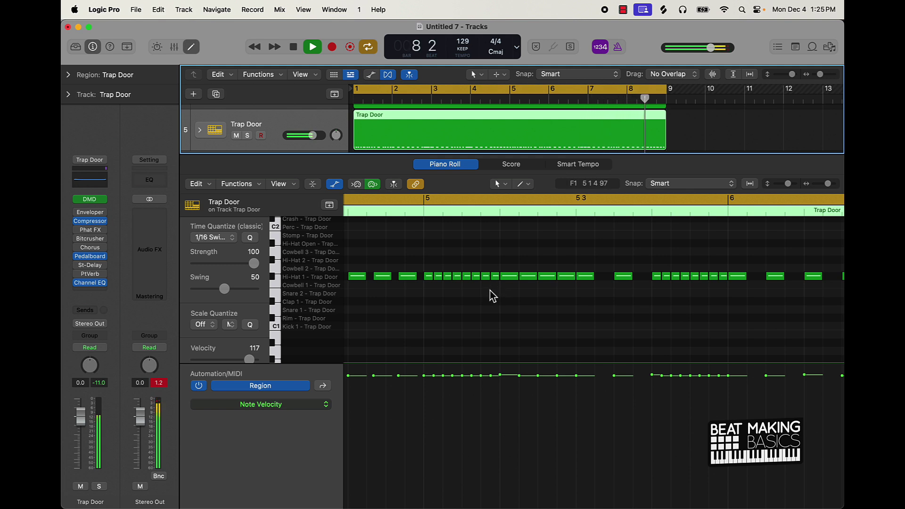
{"action": "key", "text": "space"}
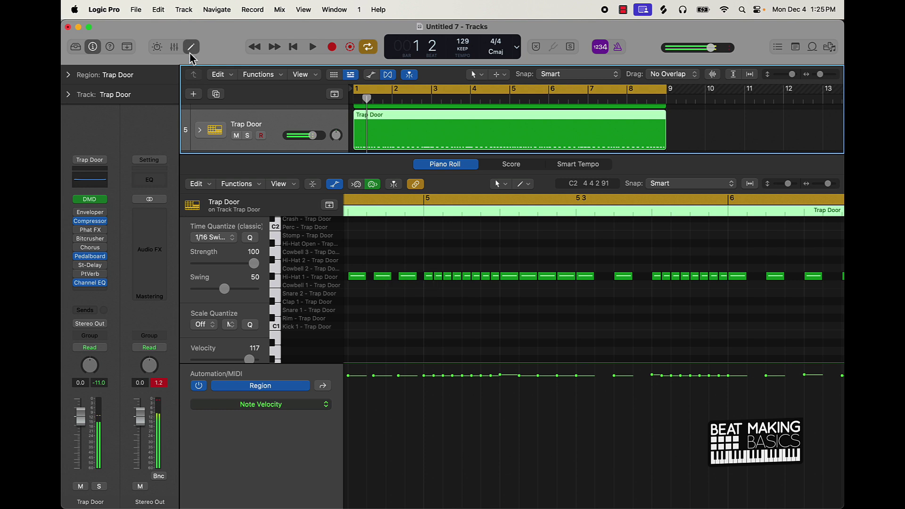
Delete the Trap Door track and create a new Hip Hop Drummer track in its place.
{"action": "left_click", "coordinate": [191, 46]}
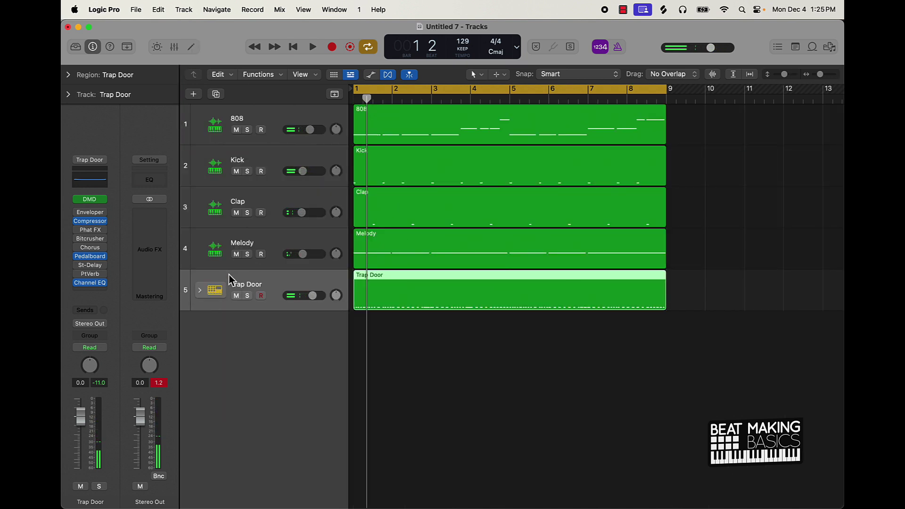
{"action": "key", "text": "Delete"}
{"action": "key", "text": "super+BackSpace"}
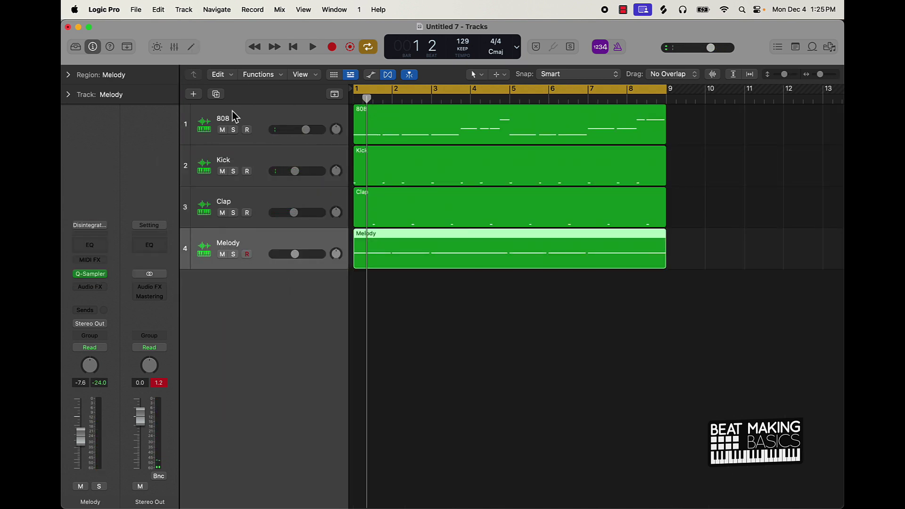
{"action": "left_click", "coordinate": [195, 95]}
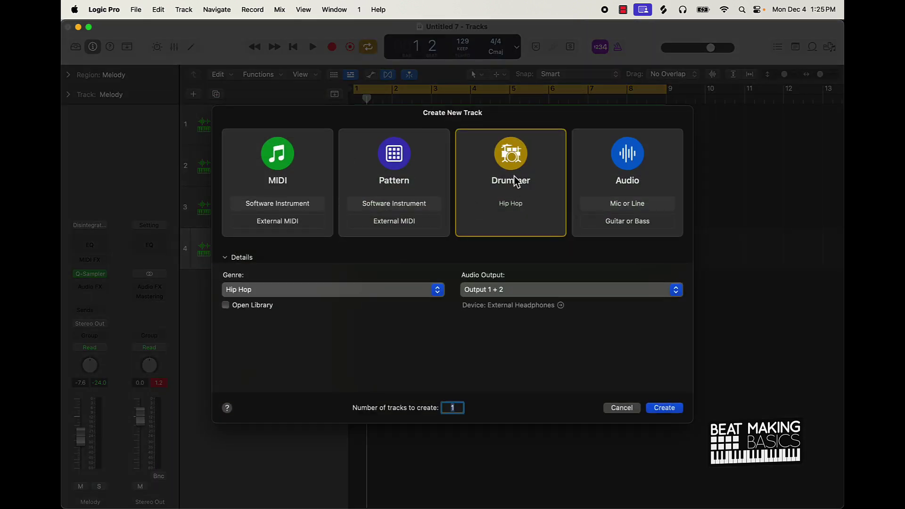
{"action": "left_click", "coordinate": [664, 408]}
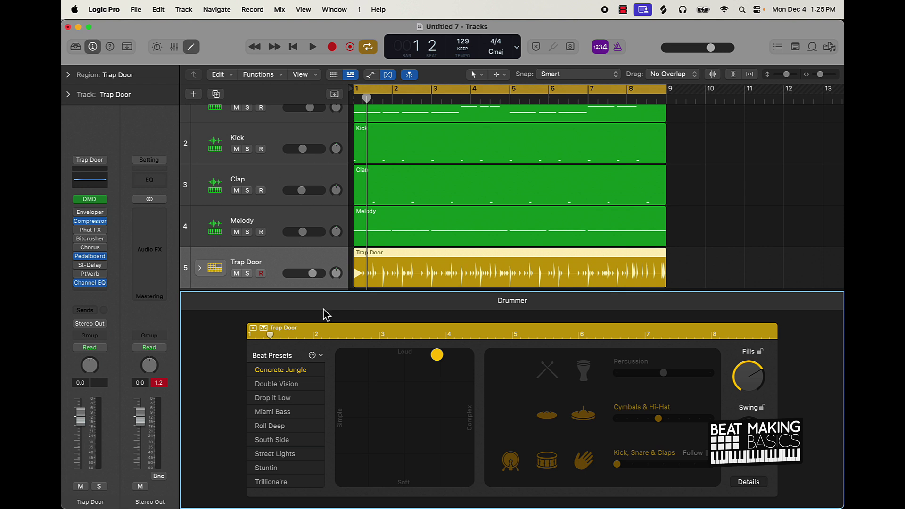
Try the Trillionaire beat preset on the new drummer with its cymbals, kick and snare turned off.
{"action": "left_click", "coordinate": [276, 480]}
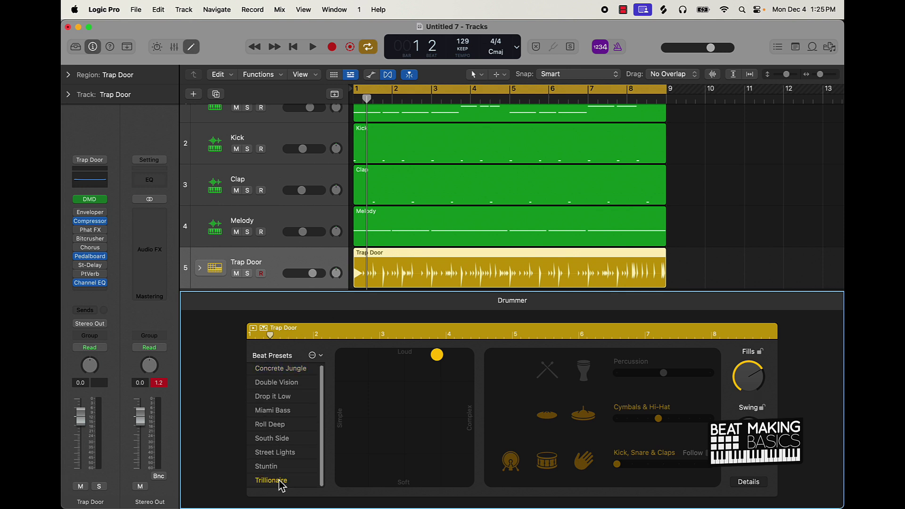
{"action": "left_click", "coordinate": [549, 377]}
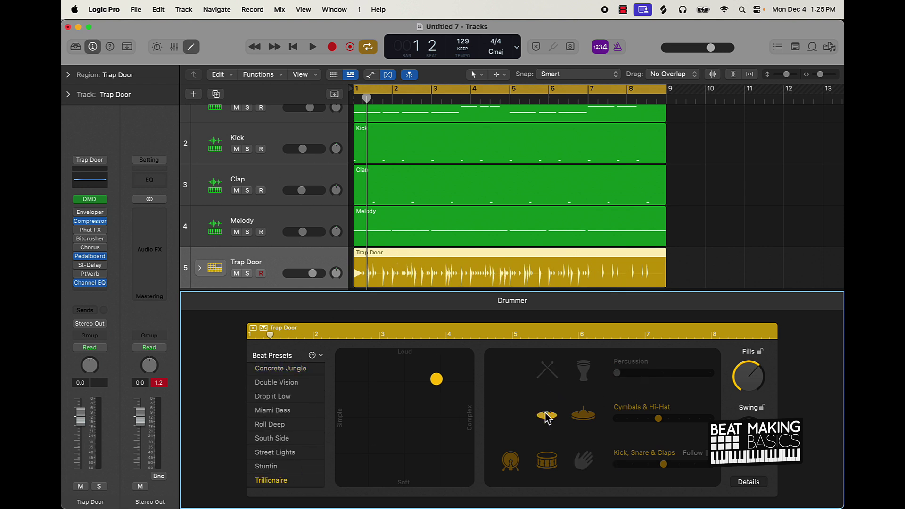
{"action": "left_click", "coordinate": [503, 464]}
{"action": "left_click", "coordinate": [547, 462]}
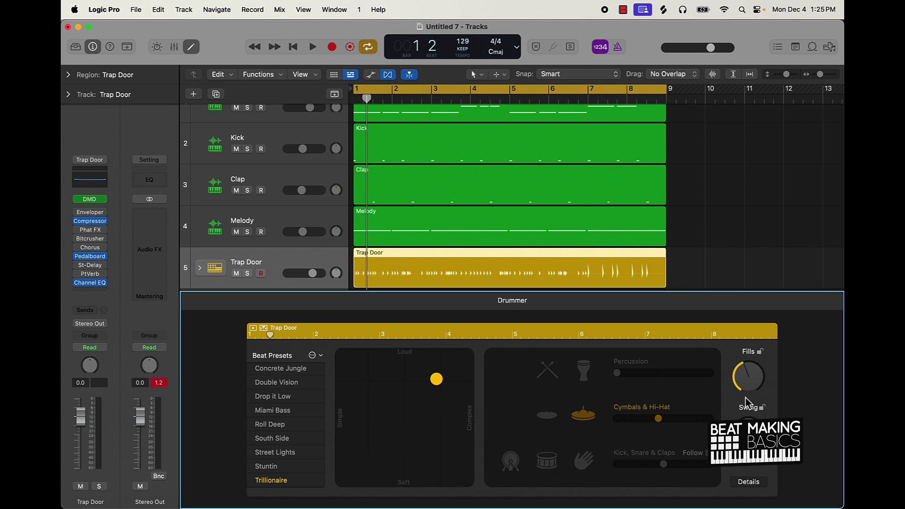
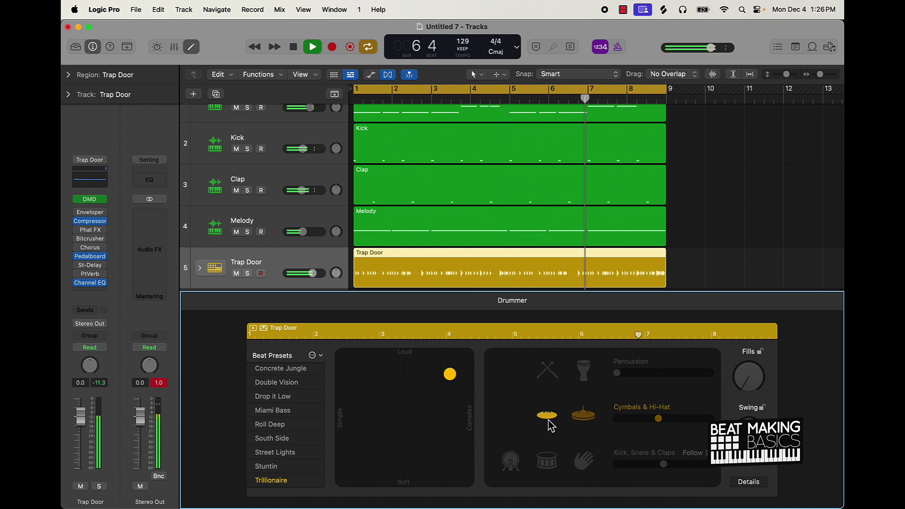
{"action": "left_click", "coordinate": [549, 421]}
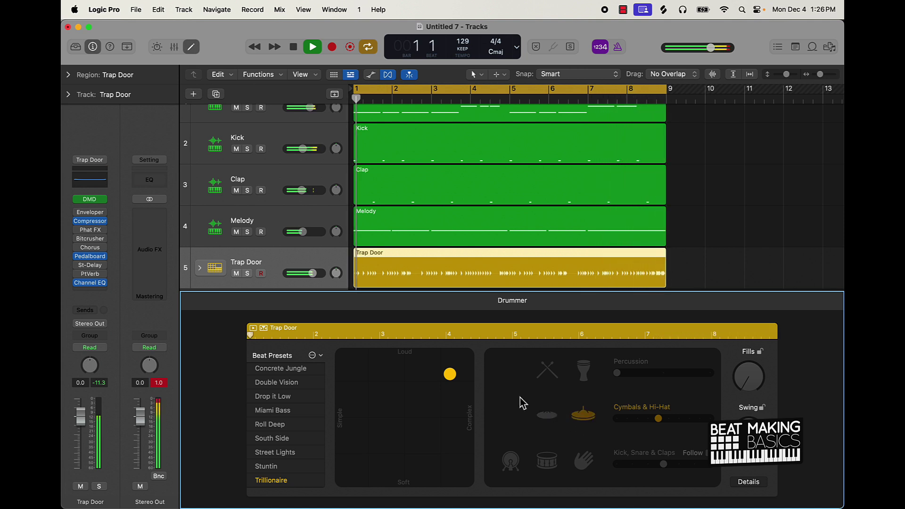
{"action": "left_click", "coordinate": [467, 377]}
Switch the drummer to the Stuntin beat preset, leaving only its hi-hat turned on.
{"action": "key", "text": "Return"}
{"action": "left_click", "coordinate": [266, 466]}
{"action": "key", "text": "space"}
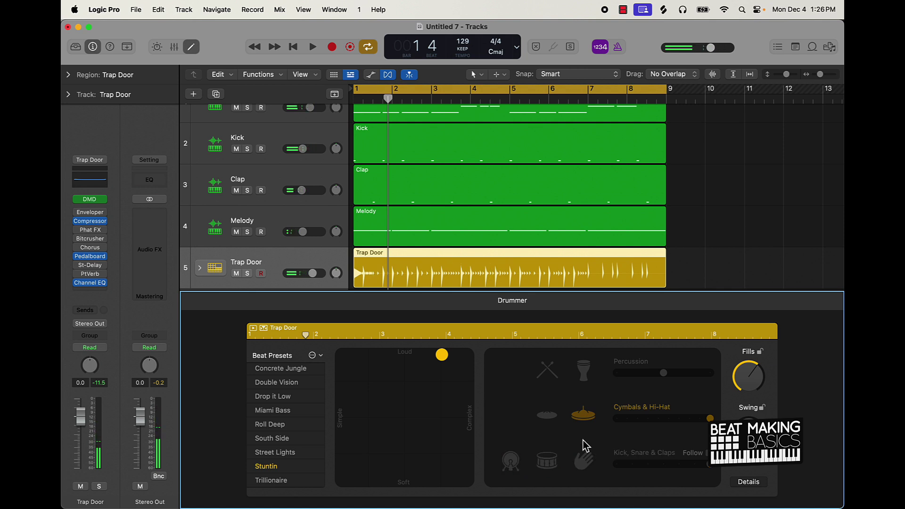
Try the Stuntin pattern with fills turned fully down and its performance made slightly softer and more complex during playback.
{"action": "left_click_drag", "start_coordinate": [747, 383], "coordinate": [750, 507]}
{"action": "key", "text": "space"}
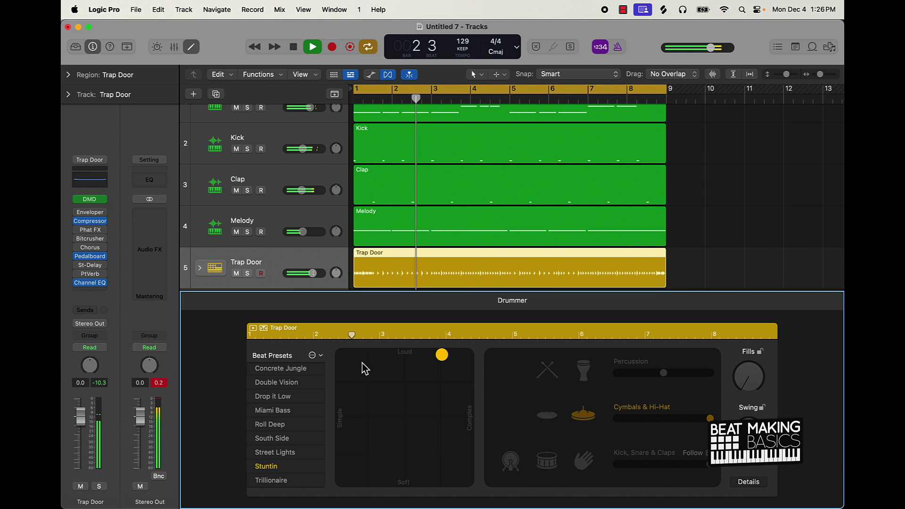
{"action": "left_click_drag", "start_coordinate": [447, 363], "coordinate": [450, 383]}
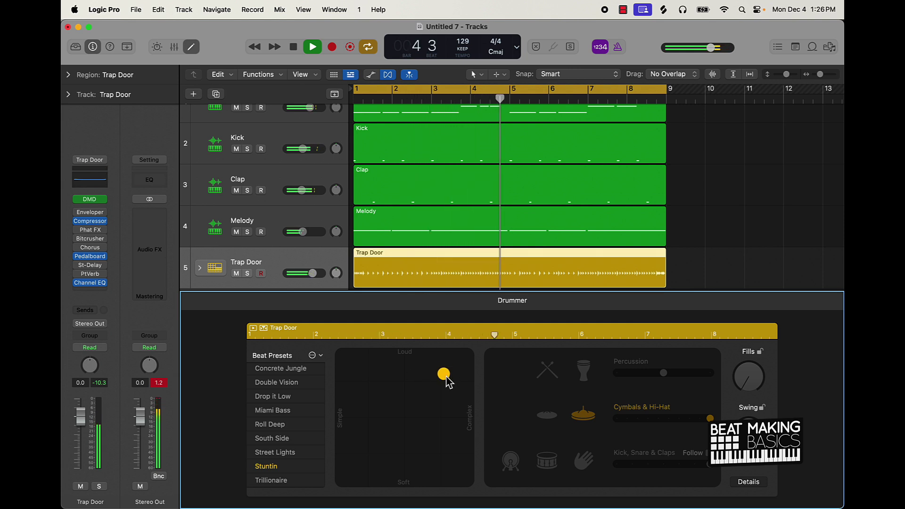
{"action": "mouse_move", "coordinate": [447, 382]}
{"action": "left_mouse_down"}
{"action": "mouse_move", "coordinate": [456, 411]}
{"action": "mouse_move", "coordinate": [458, 388]}
{"action": "left_mouse_up"}
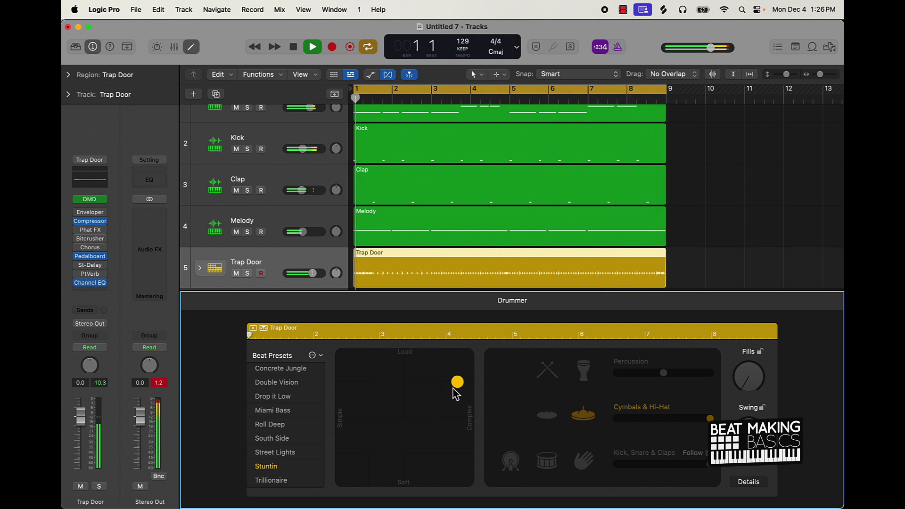
Switch the drummer to the Street Lights beat preset, turn its fills fully down and make the pattern somewhat more complex.
{"action": "left_click", "coordinate": [296, 454]}
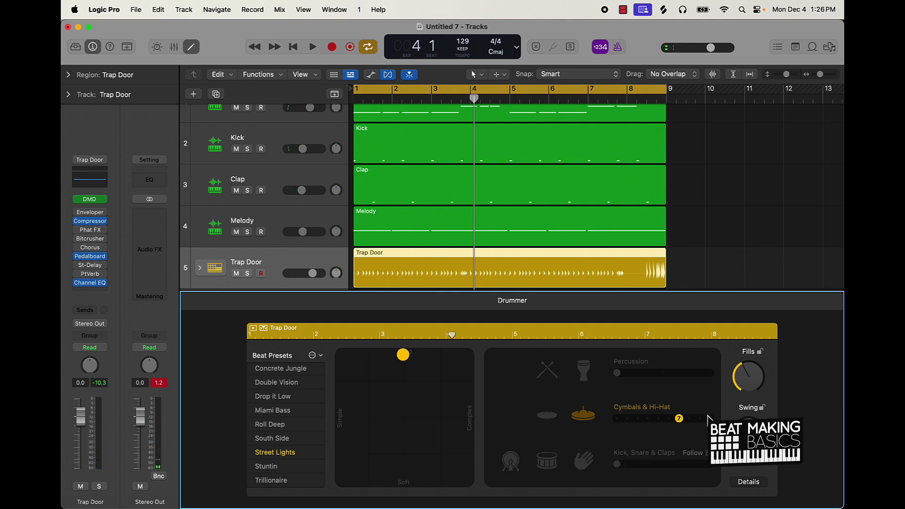
{"action": "left_click_drag", "start_coordinate": [756, 379], "coordinate": [636, 455]}
{"action": "key", "text": "space"}
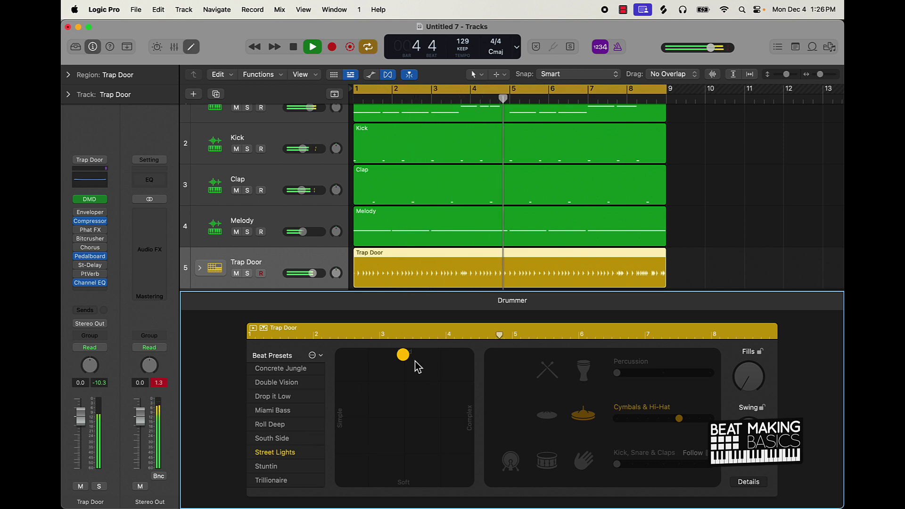
{"action": "left_click_drag", "start_coordinate": [403, 355], "coordinate": [426, 356]}
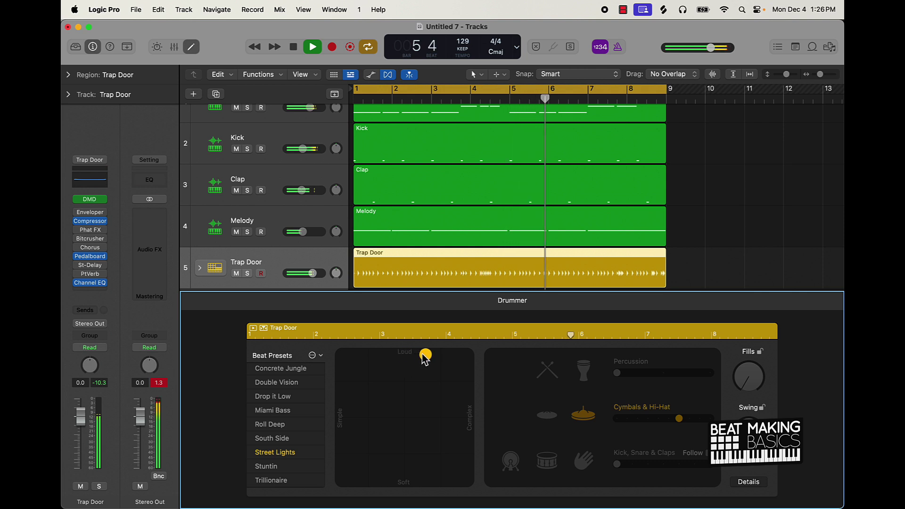
Set the project tempo to 135 and play the beat.
{"action": "key", "text": "Return"}
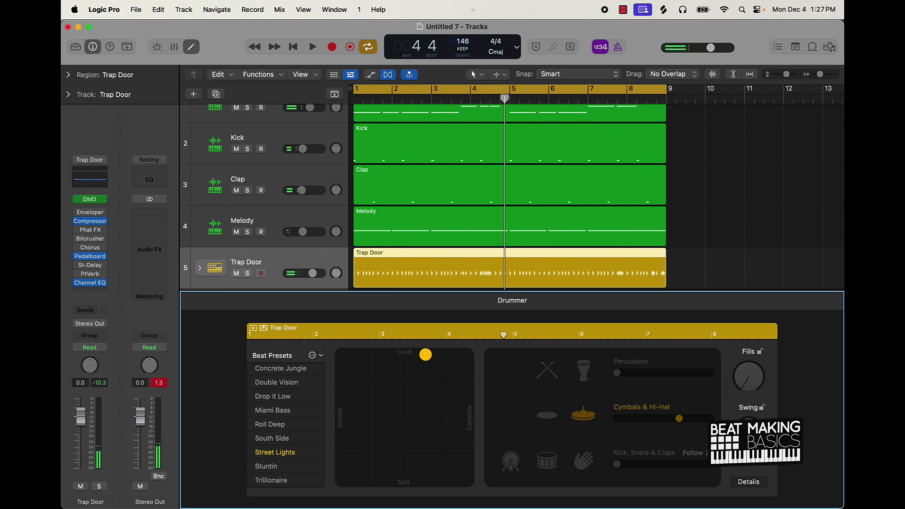
{"action": "key", "text": "space"}
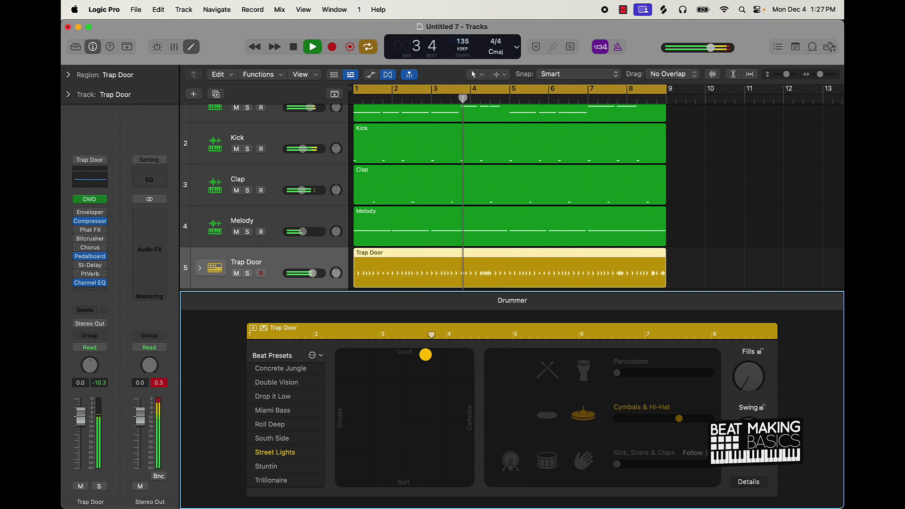
Try the 808 region transposed up 12 semitones and close the editor area below the tracks.
{"action": "double_click", "coordinate": [476, 120]}
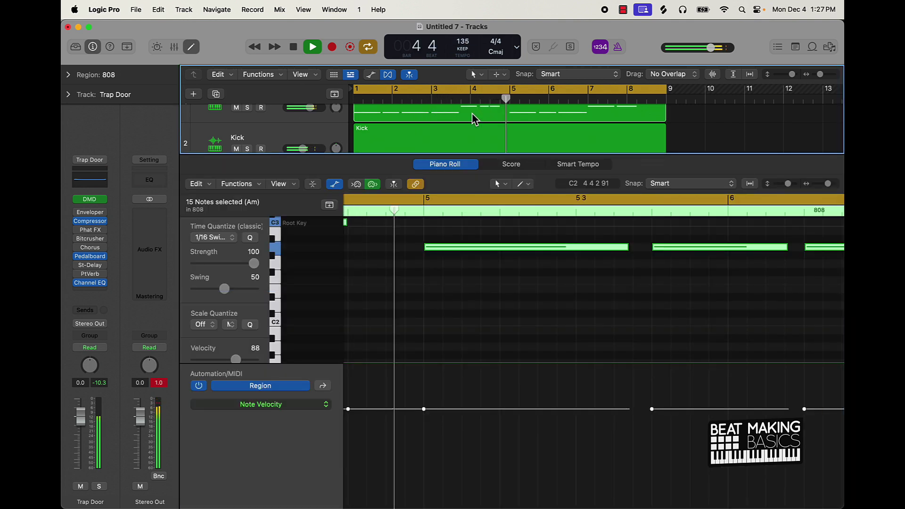
{"action": "key", "text": "space"}
{"action": "key", "text": "space"}
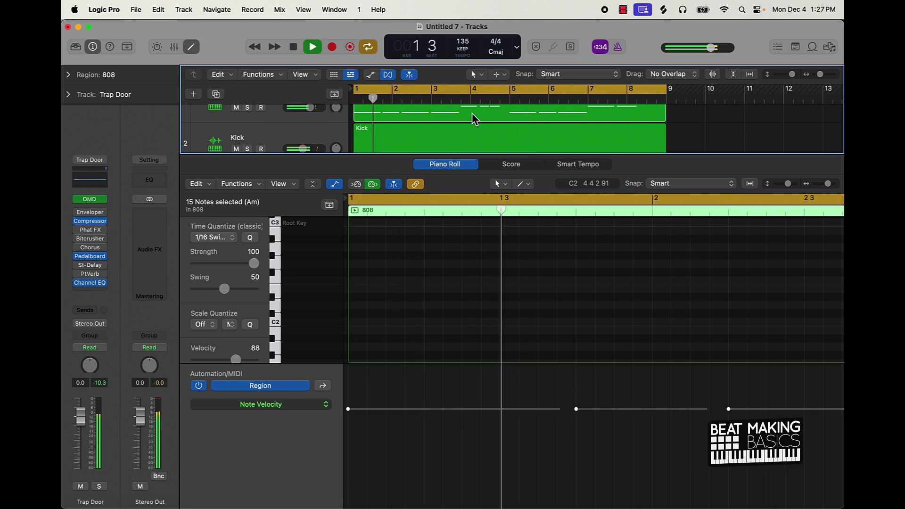
{"action": "left_click", "coordinate": [193, 47]}
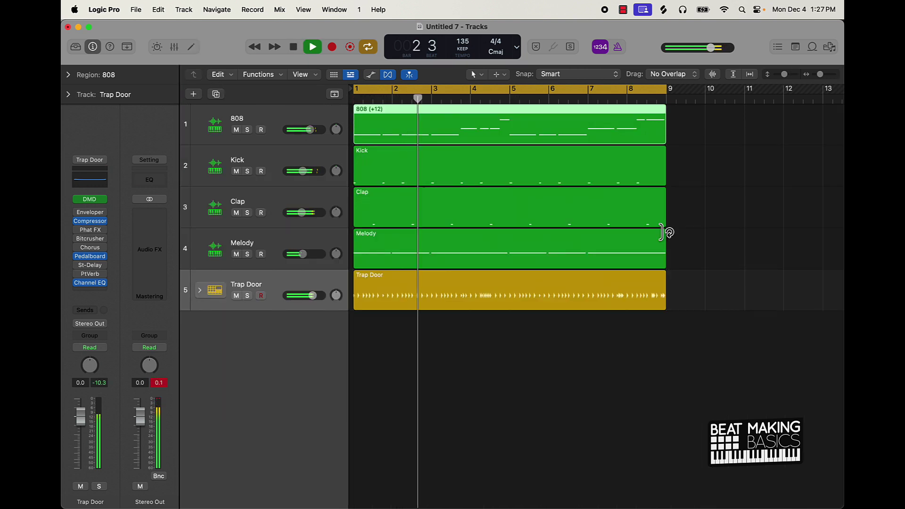
Transpose the Melody region up 12 semitones and return the 808 region to its original pitch.
{"action": "left_click", "coordinate": [421, 255]}
{"action": "key", "text": "alt+shift+Up"}
{"action": "key", "text": "Return"}
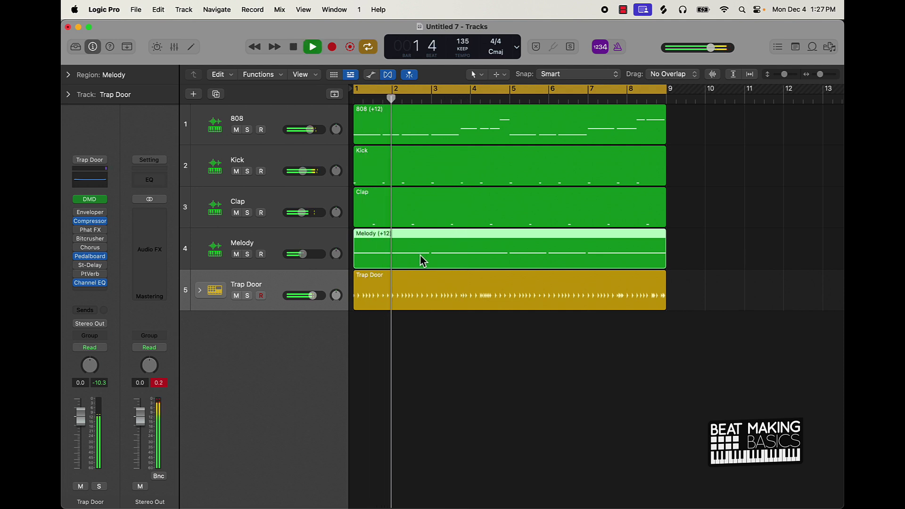
{"action": "left_click", "coordinate": [386, 125]}
{"action": "key", "text": "alt+shift+Down"}
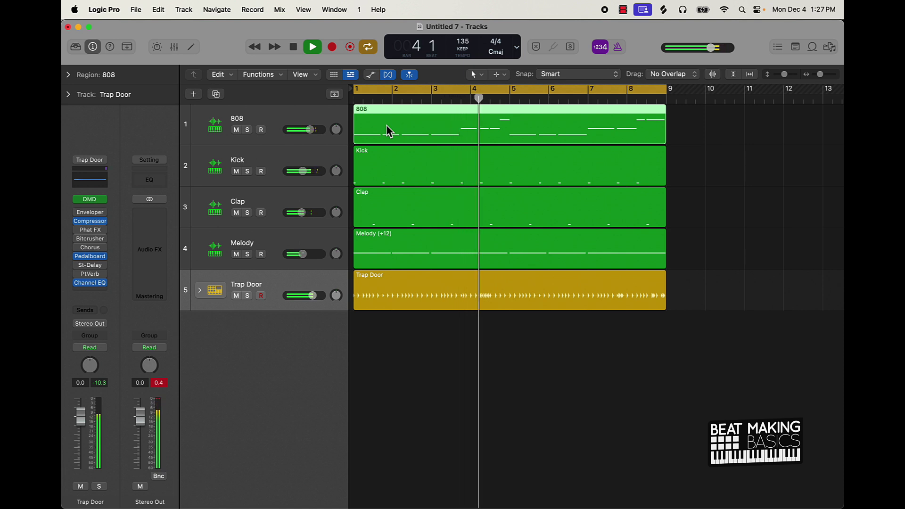
Raise the Melody track's volume to -5.1 dB and add a Channel EQ with a 48 dB/Oct low cut at about 160 Hz.
{"action": "left_click_drag", "start_coordinate": [303, 254], "coordinate": [305, 254]}
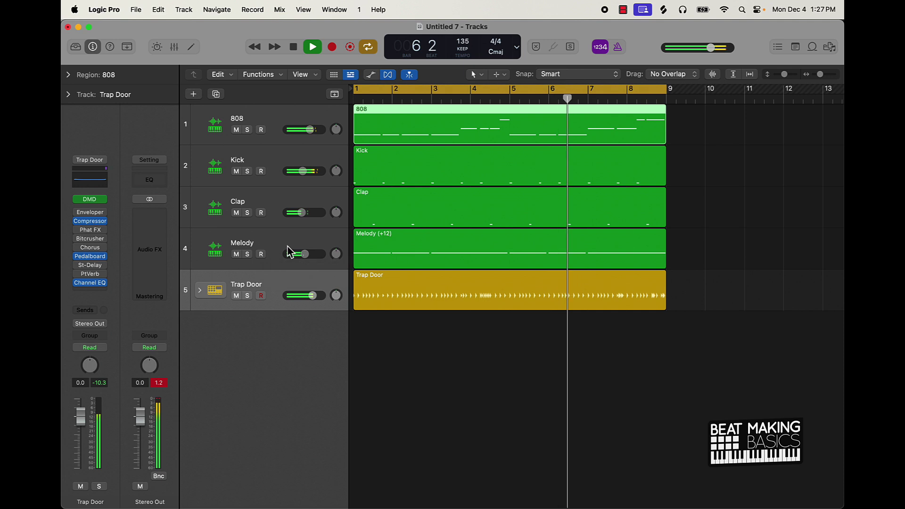
{"action": "left_click", "coordinate": [276, 245]}
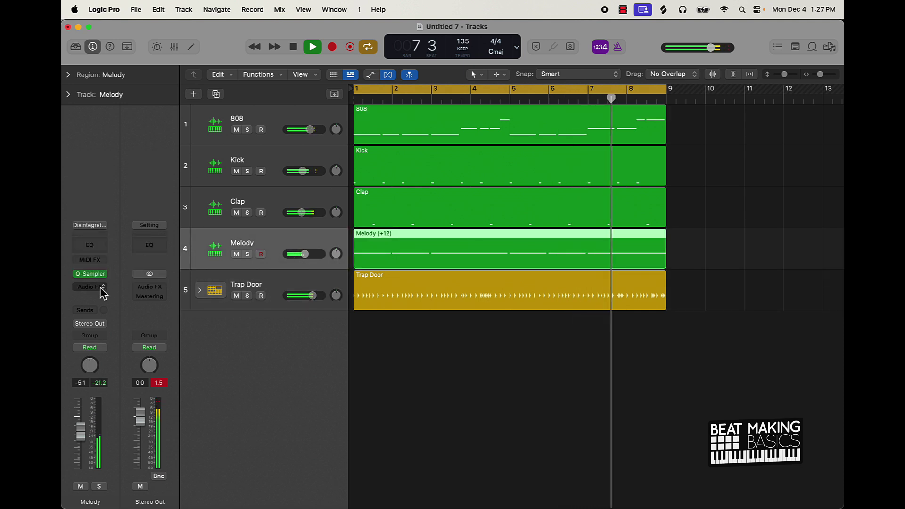
{"action": "left_click", "coordinate": [94, 247]}
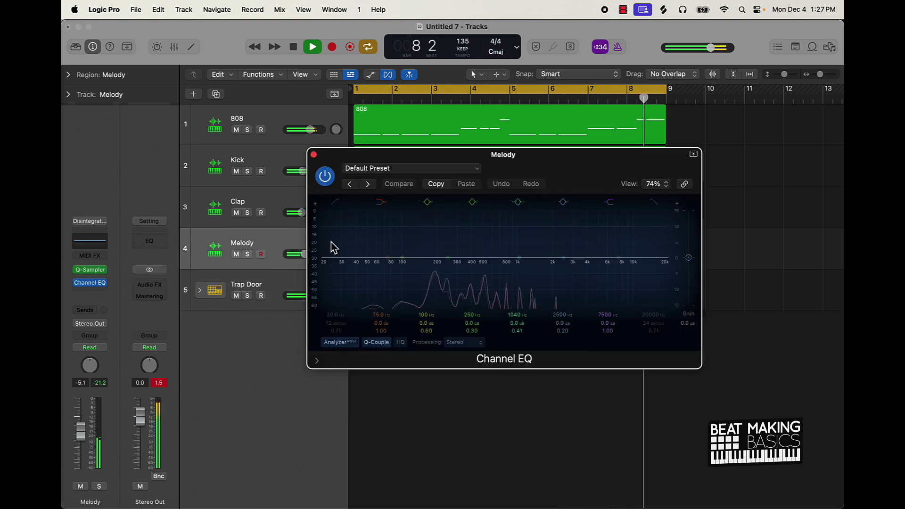
{"action": "left_click", "coordinate": [336, 202]}
{"action": "mouse_move", "coordinate": [341, 320]}
{"action": "left_mouse_down"}
{"action": "mouse_move", "coordinate": [337, 288]}
{"action": "mouse_move", "coordinate": [337, 311]}
{"action": "left_mouse_up"}
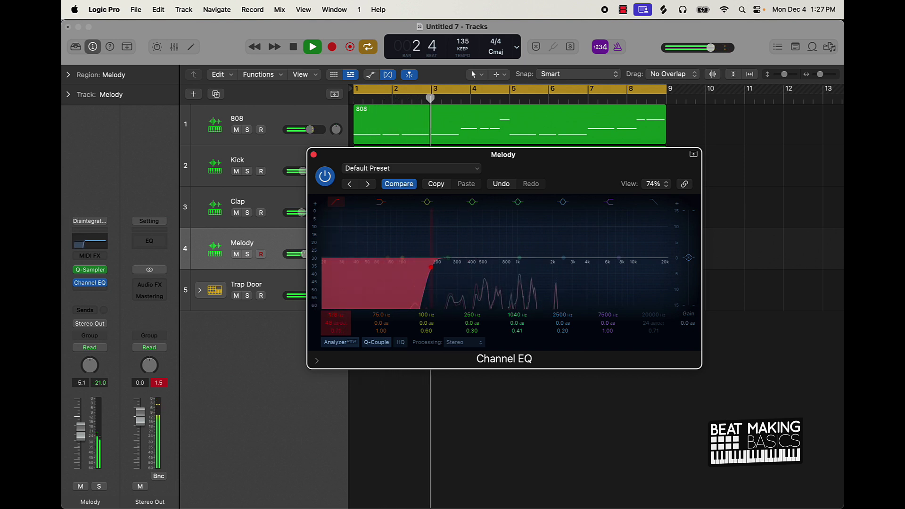
Add a 48 dB/Oct high cut to the Melody's Channel EQ and bring it down to about 890 Hz.
{"action": "left_click", "coordinate": [653, 203]}
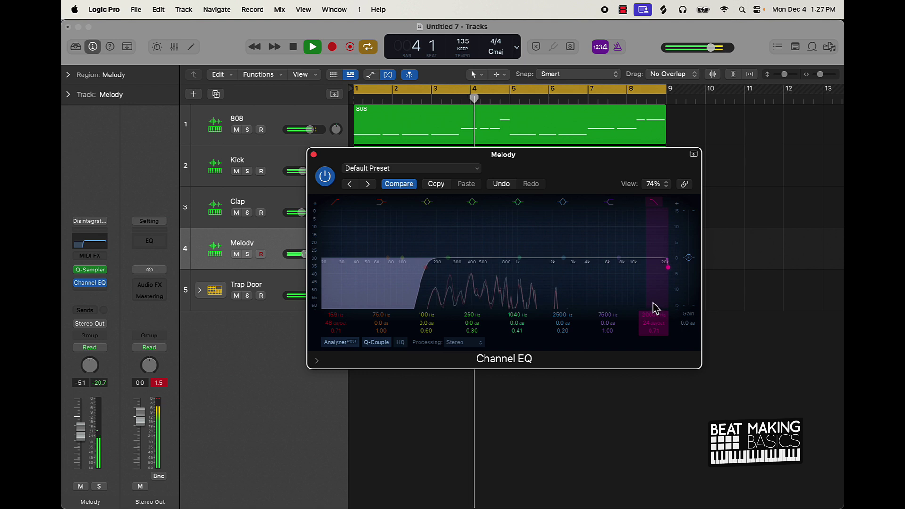
{"action": "left_click_drag", "start_coordinate": [650, 314], "coordinate": [652, 339]}
{"action": "left_click", "coordinate": [654, 322]}
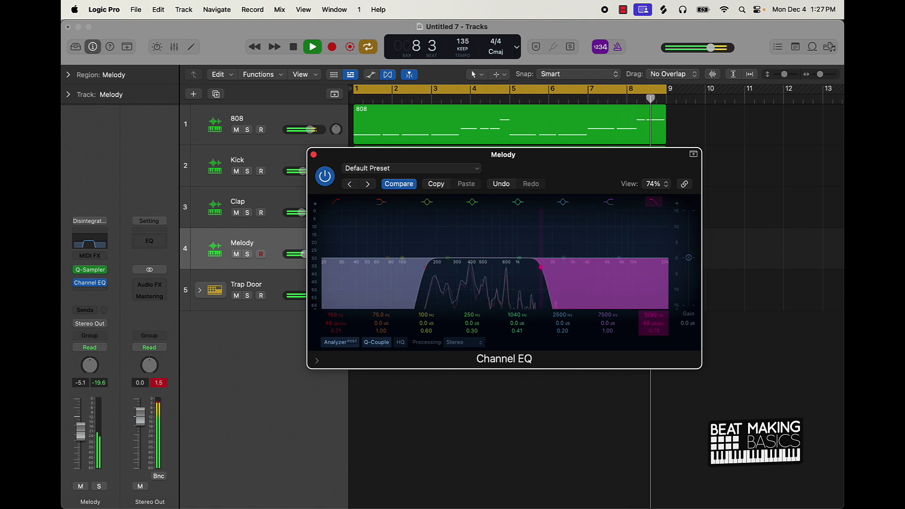
{"action": "left_click", "coordinate": [313, 154]}
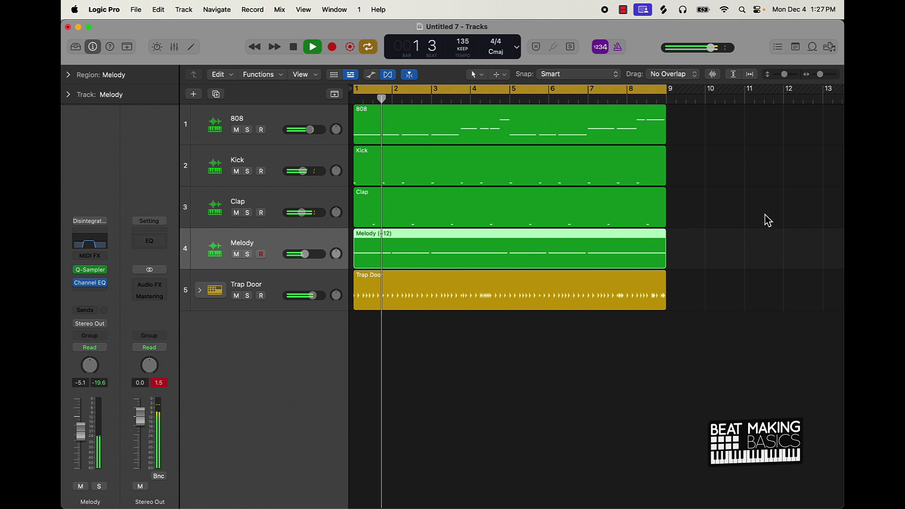
{"action": "left_click", "coordinate": [91, 283]}
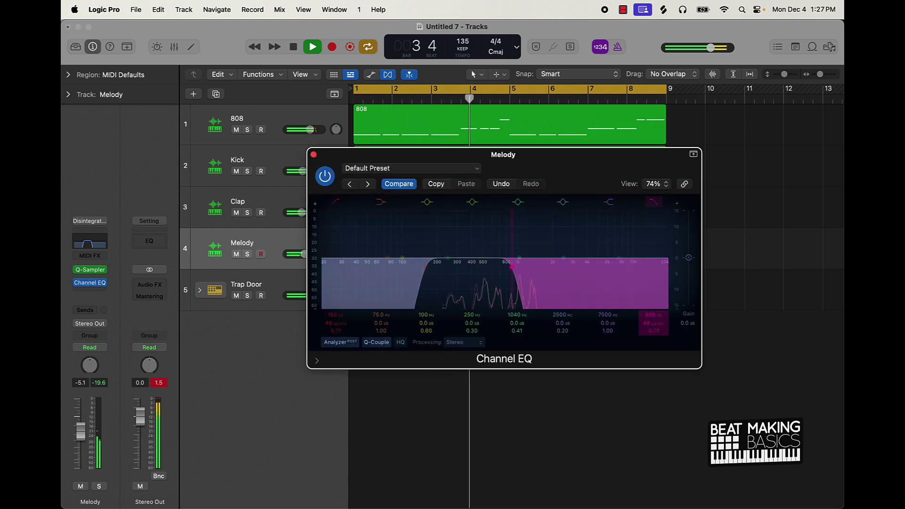
{"action": "left_click", "coordinate": [314, 155]}
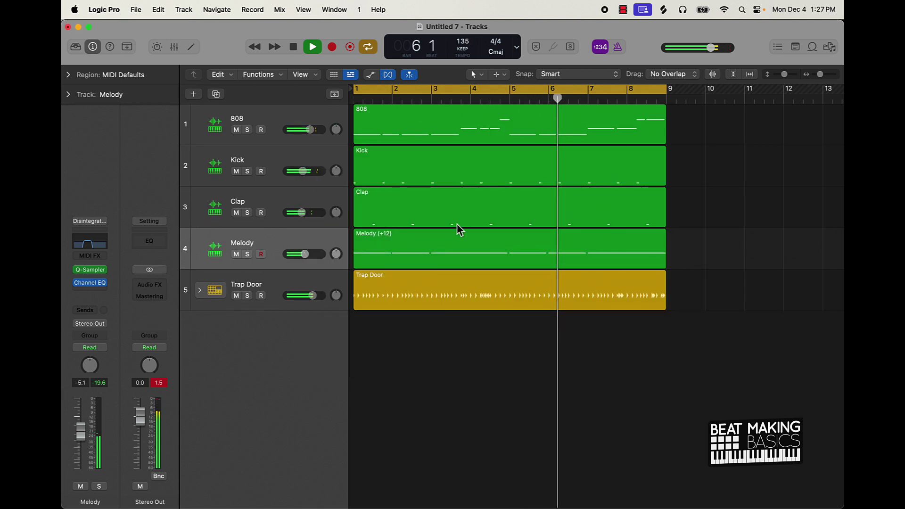
Duplicate the Melody track with its region directly below and set the copied region back to its original pitch.
{"action": "left_click", "coordinate": [283, 292]}
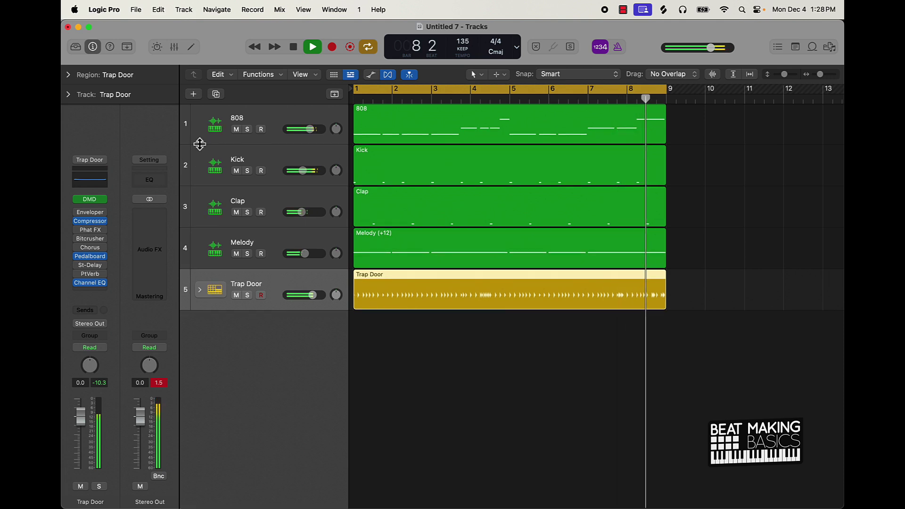
{"action": "left_click", "coordinate": [217, 252]}
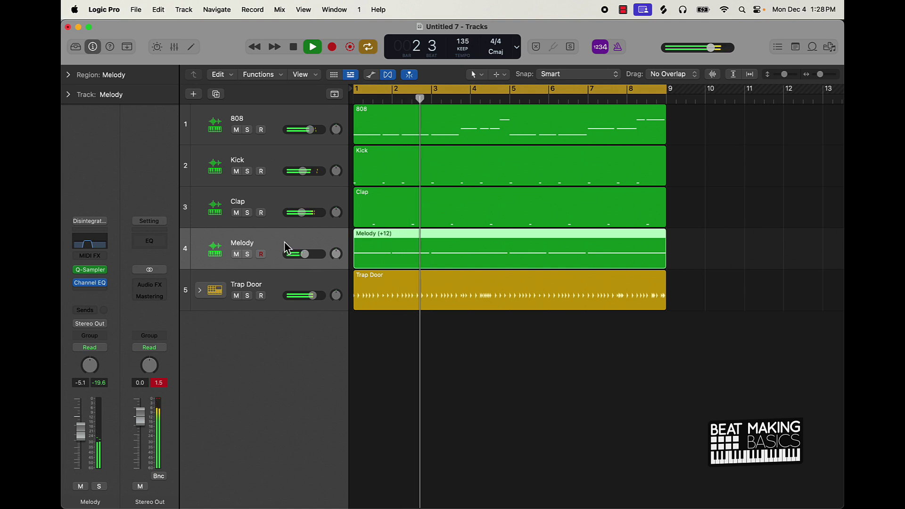
{"action": "left_click_drag", "start_coordinate": [418, 253], "coordinate": [424, 279]}
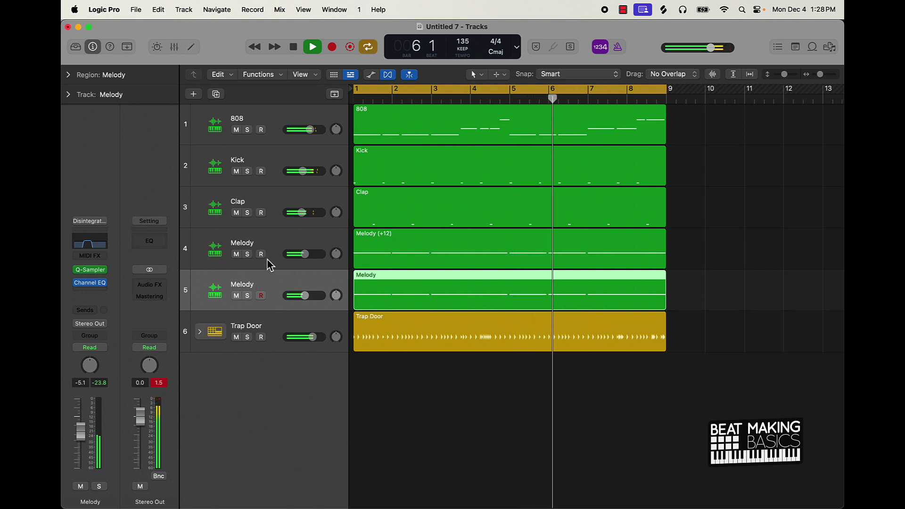
Audition the lower Melody copy alone with its Channel EQ bypassed, and bring back the +12 Melody with its EQ bypassed.
{"action": "left_click", "coordinate": [236, 254]}
{"action": "mouse_move", "coordinate": [81, 289]}
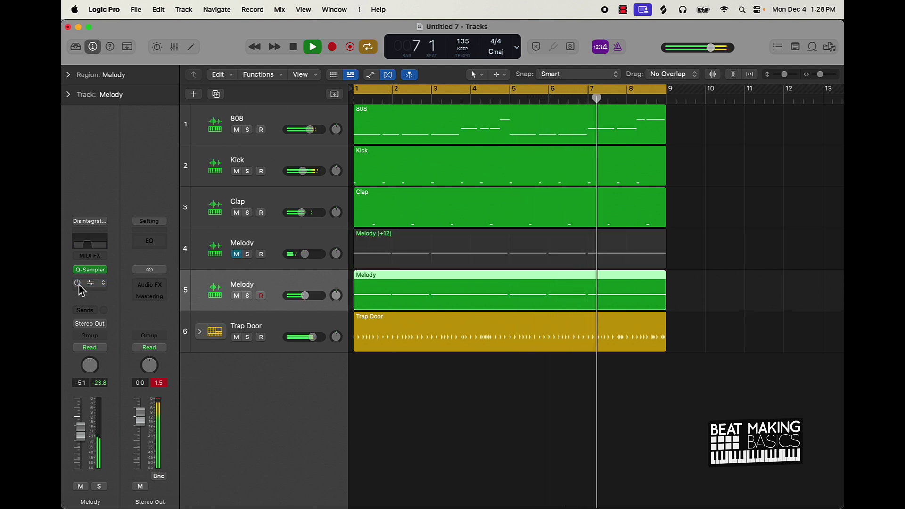
{"action": "left_click", "coordinate": [234, 260]}
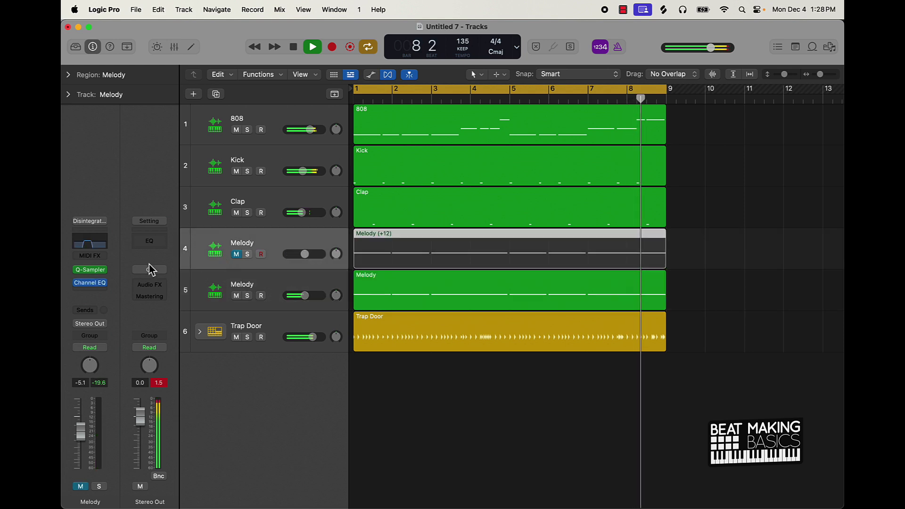
{"action": "left_click", "coordinate": [236, 254]}
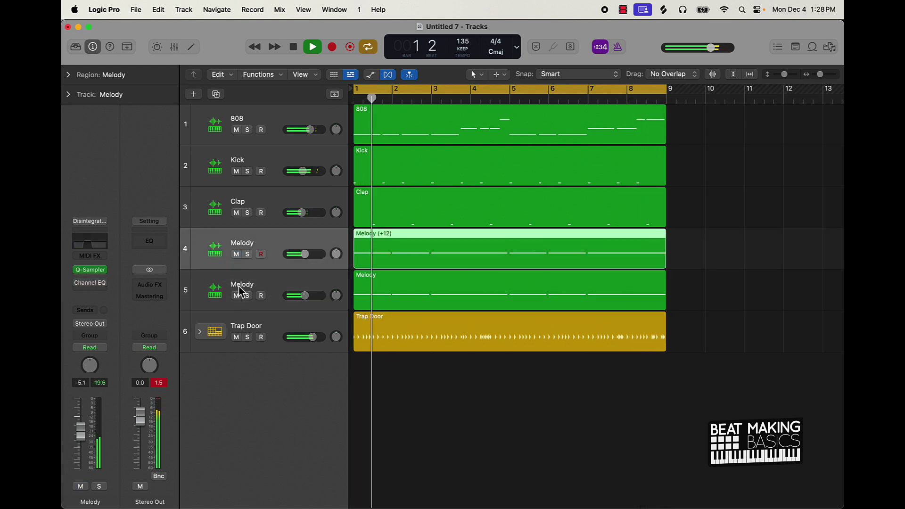
Audition the +12 Melody alone, re-enable its Channel EQ, and mute it in favour of the lower copy before stopping playback.
{"action": "left_click", "coordinate": [236, 295]}
{"action": "mouse_move", "coordinate": [88, 289]}
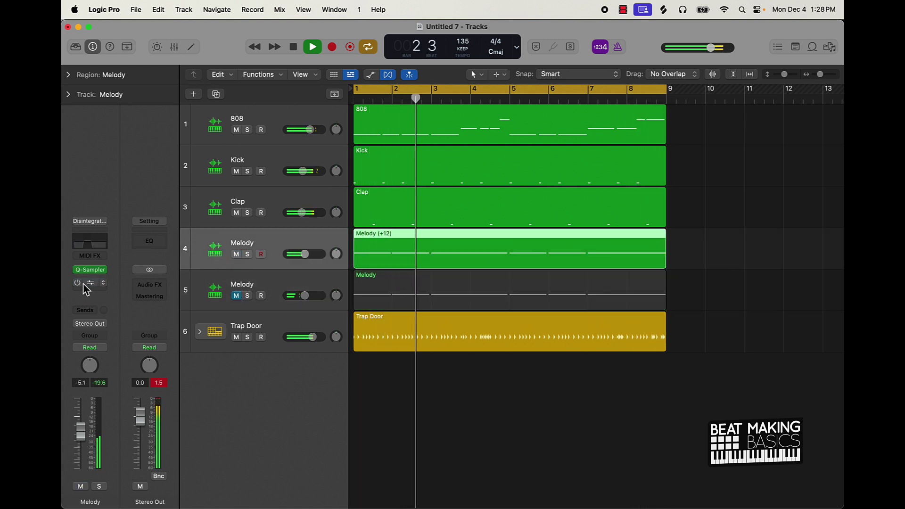
{"action": "left_click", "coordinate": [236, 296]}
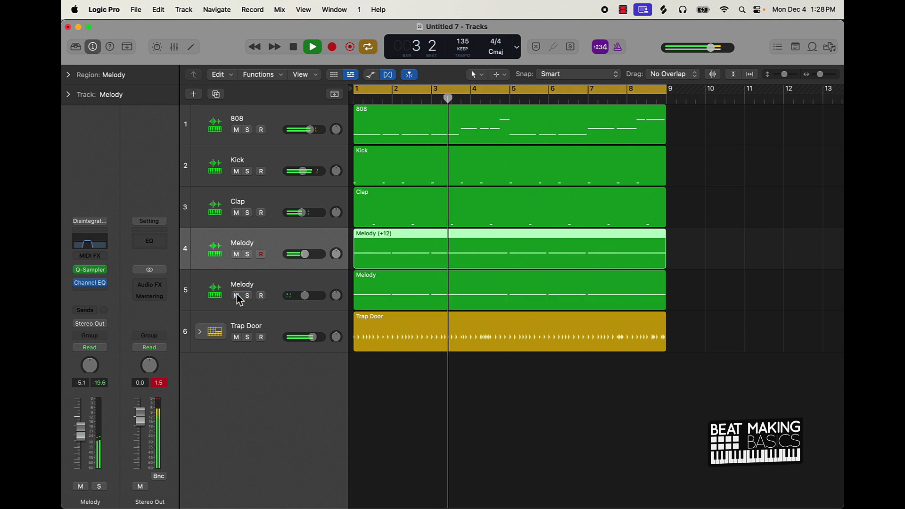
{"action": "left_click", "coordinate": [237, 254]}
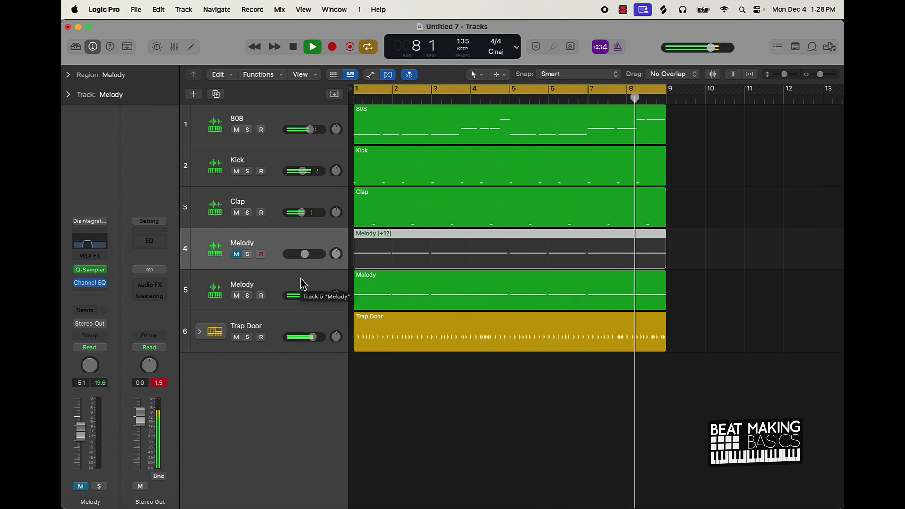
{"action": "key", "text": "space"}
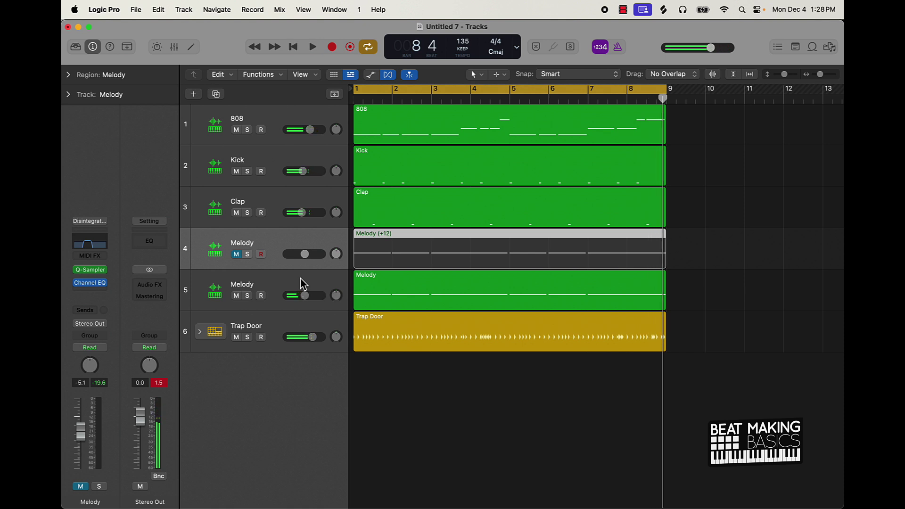